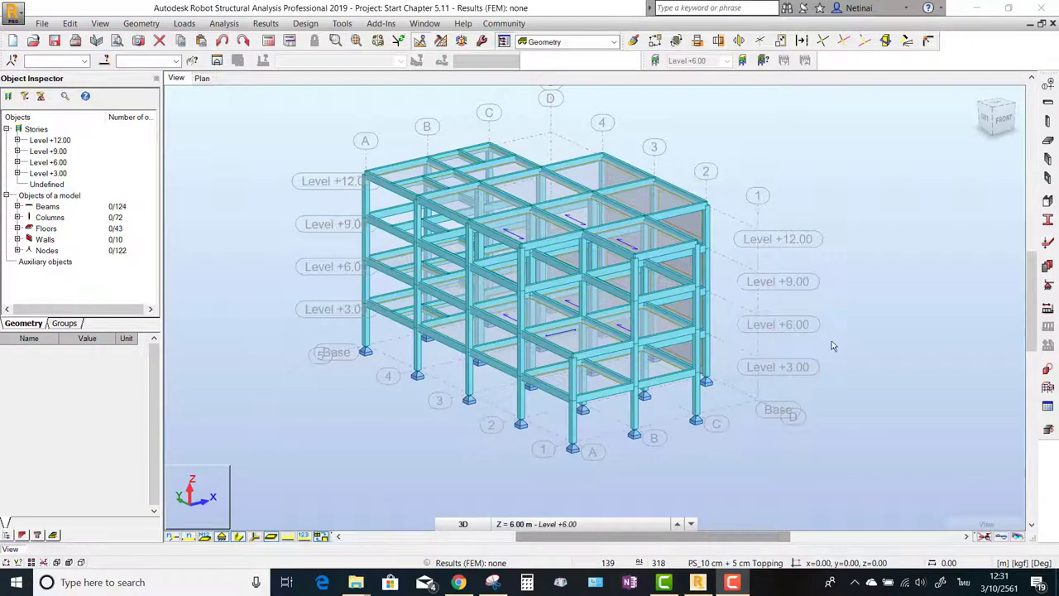
Step: Orbit the four-storey frame to view it from the opposite corner and pan it into place
{"action": "mouse_move", "coordinate": [834, 347]}
{"action": "middle_mouse_down", "text": "shift"}
{"action": "mouse_move", "coordinate": [717, 367]}
{"action": "mouse_move", "coordinate": [830, 350]}
{"action": "mouse_move", "coordinate": [815, 369]}
{"action": "middle_mouse_up", "text": "shift"}
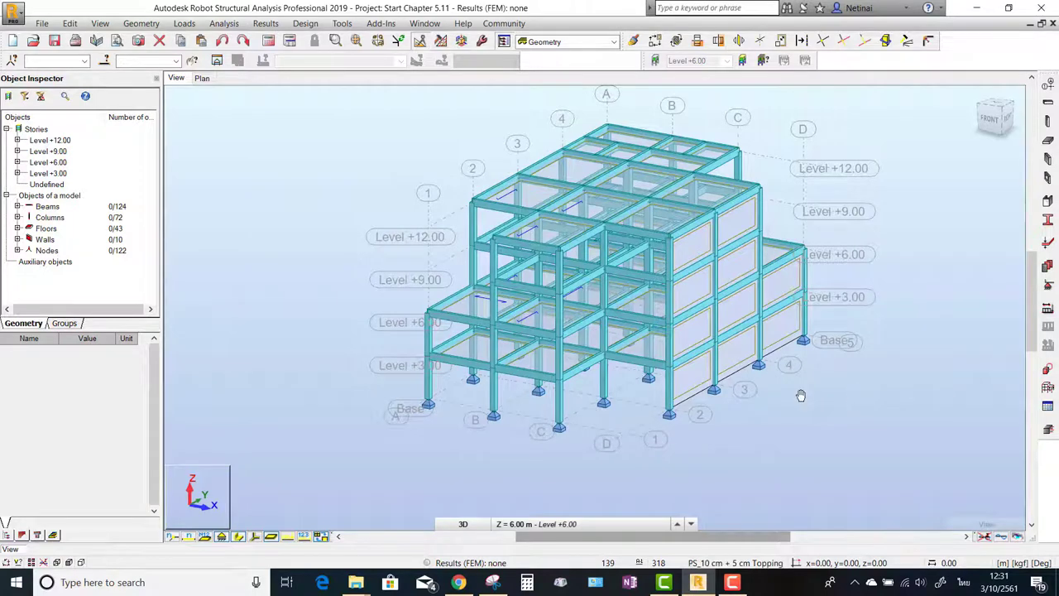
{"action": "middle_click_drag", "start_coordinate": [800, 396], "coordinate": [749, 401]}
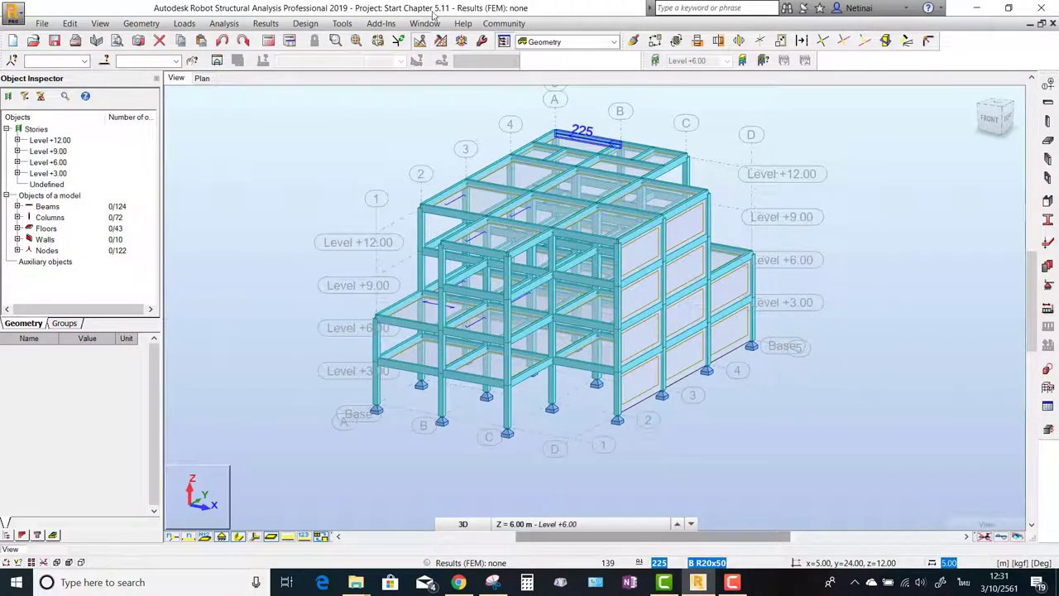
{"action": "mouse_move", "coordinate": [378, 140]}
{"action": "middle_mouse_down"}
{"action": "mouse_move", "coordinate": [371, 165]}
{"action": "mouse_move", "coordinate": [359, 165]}
{"action": "middle_mouse_up"}
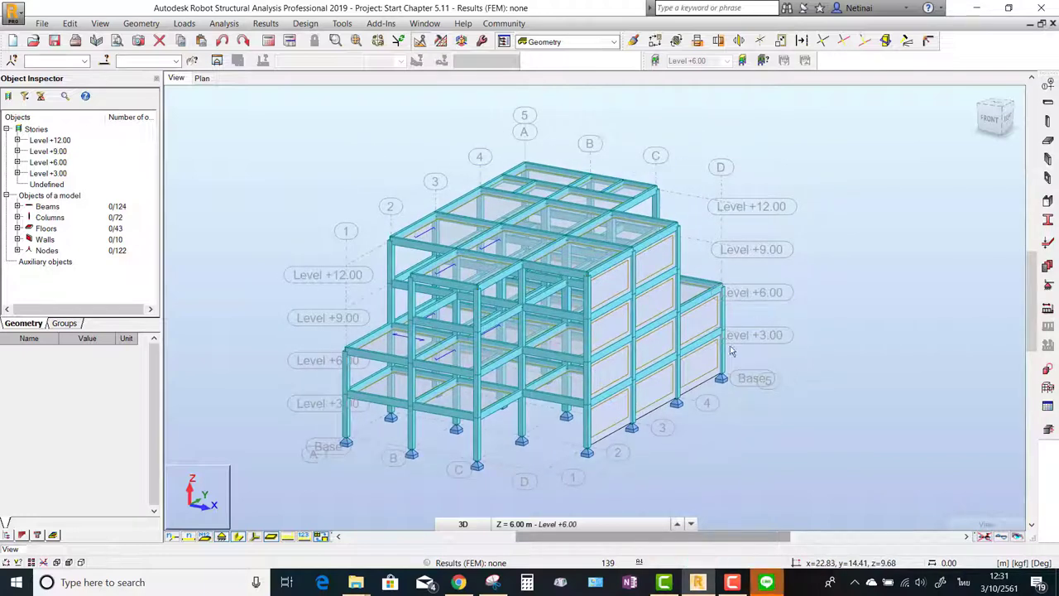
Step: Start File > New Project, then cancel the Select project dialog to keep the current frame model
{"action": "left_click", "coordinate": [42, 23]}
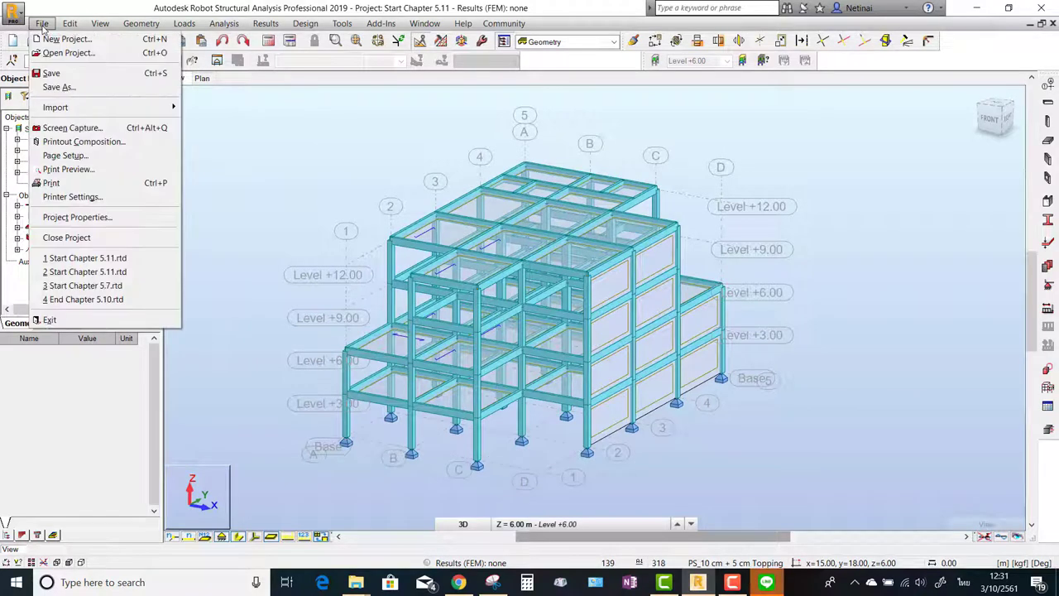
{"action": "left_click", "coordinate": [62, 37]}
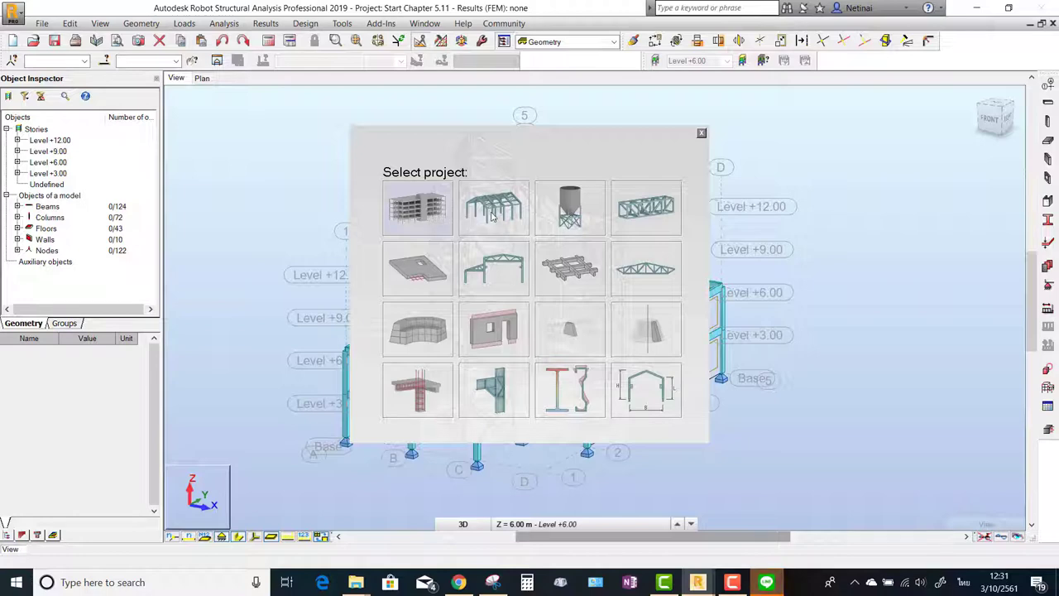
{"action": "left_click", "coordinate": [702, 133]}
{"action": "middle_click_drag", "start_coordinate": [737, 126], "coordinate": [752, 139]}
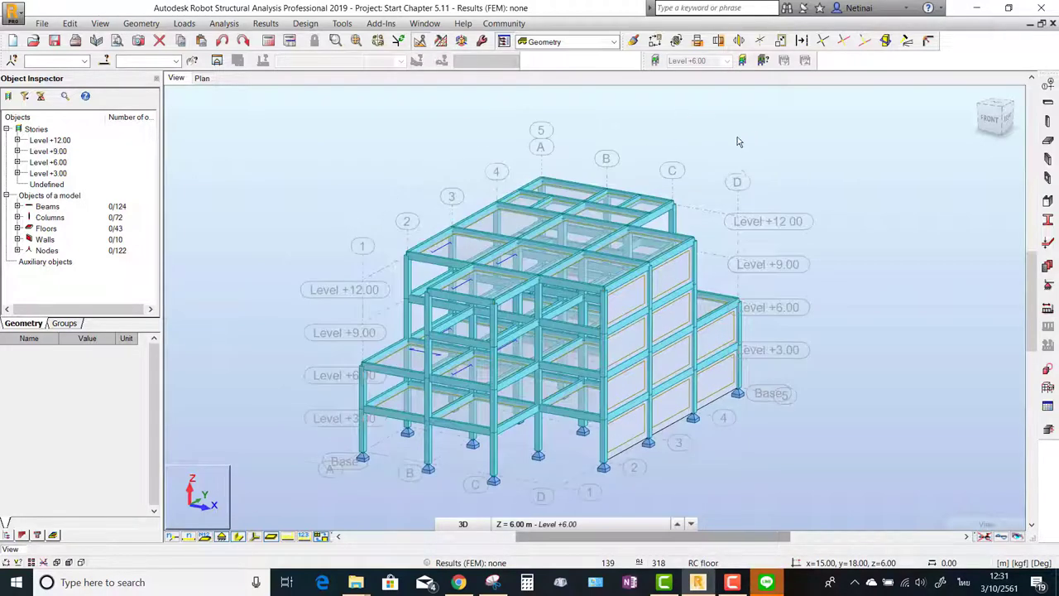
Step: Tick Stories on the Z tab of Structural Axis so levels Base to +12.00 become storeys
{"action": "left_click", "coordinate": [140, 23]}
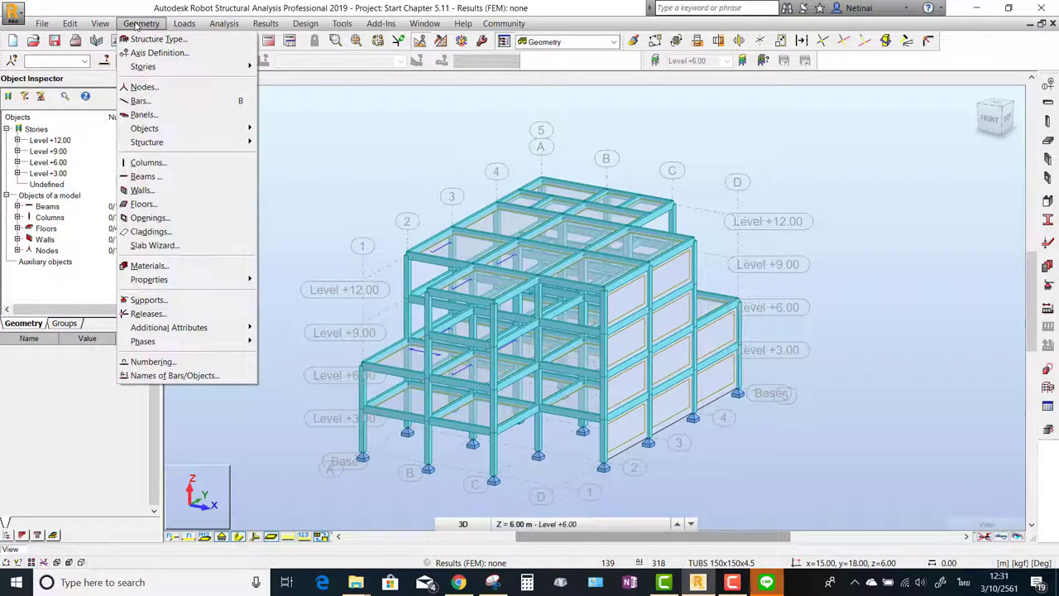
{"action": "key", "text": "Escape"}
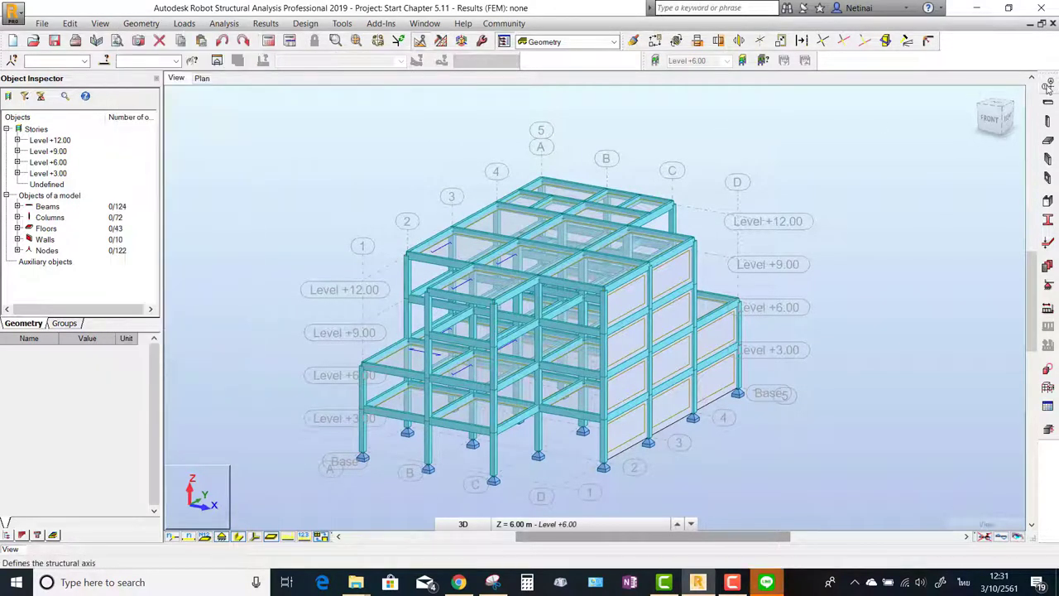
{"action": "left_click", "coordinate": [1047, 88]}
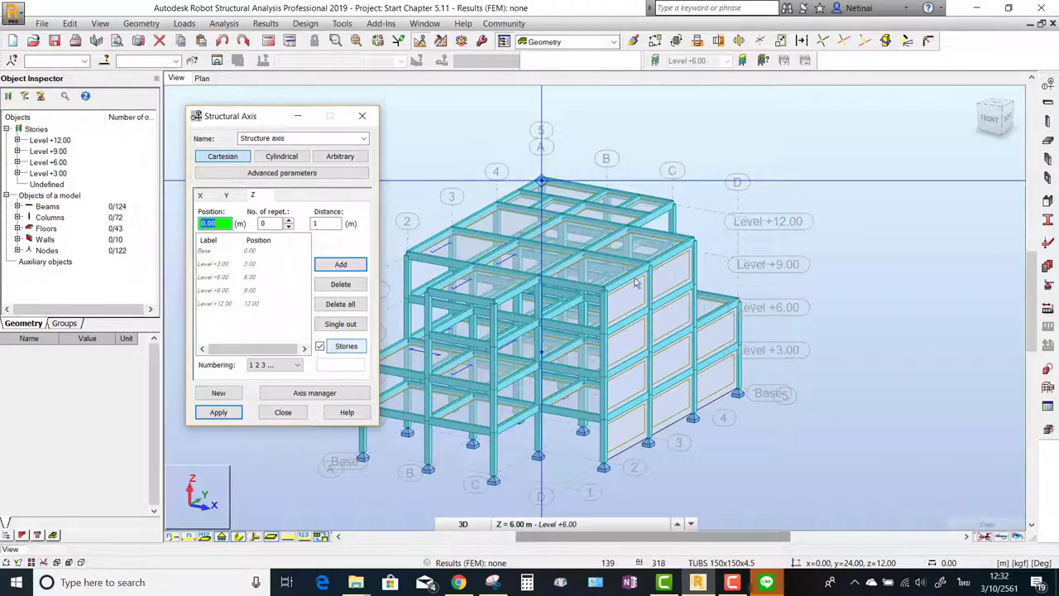
{"action": "left_click", "coordinate": [319, 347]}
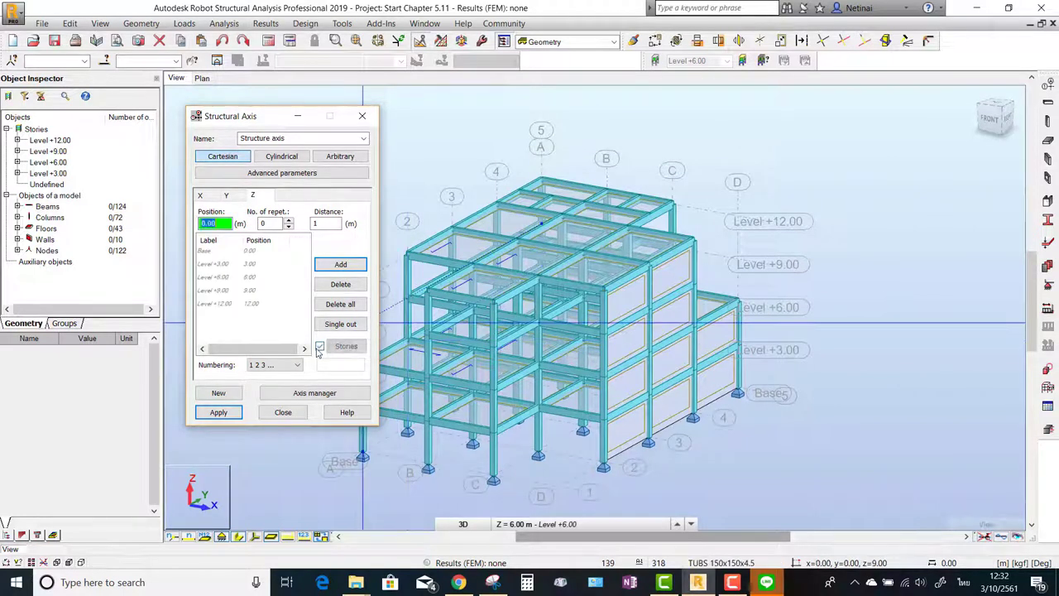
{"action": "left_click", "coordinate": [367, 119]}
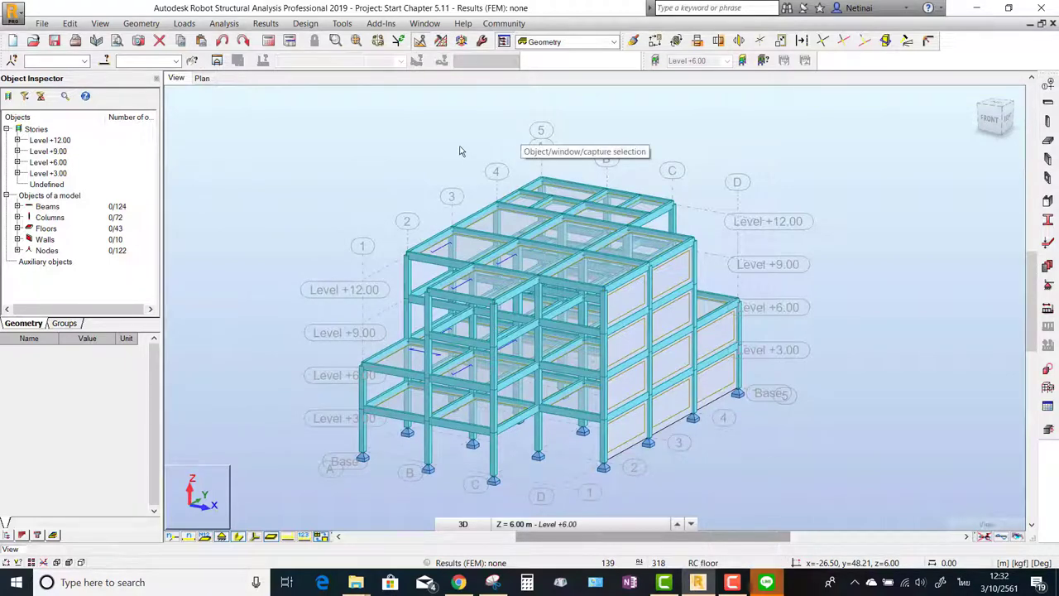
{"action": "middle_click_drag", "start_coordinate": [533, 131], "coordinate": [546, 121]}
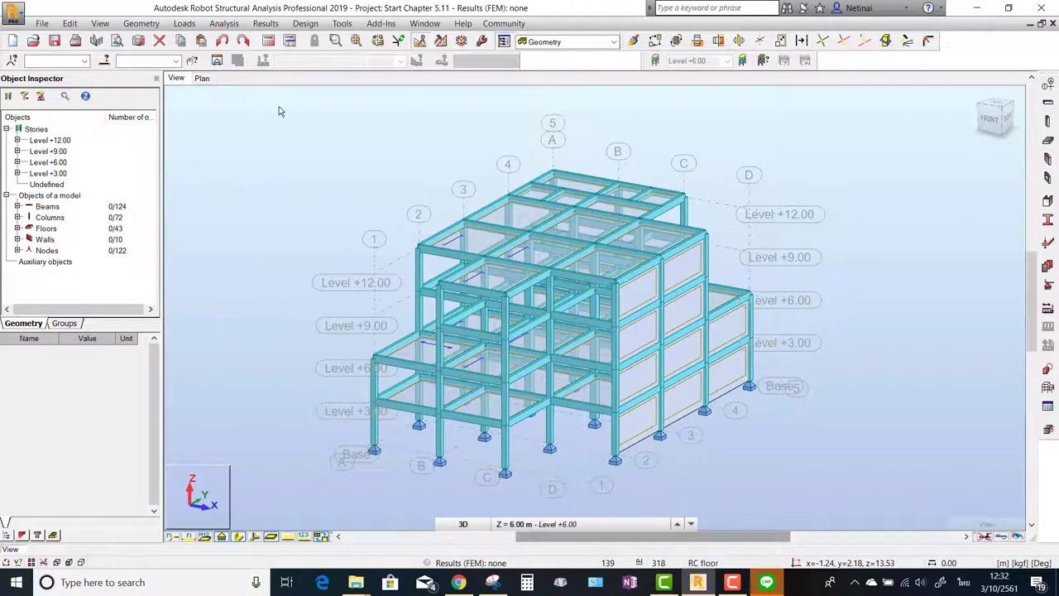
Step: In the Stories dialog, set base level 0.00 and add a storey with top level 15
{"action": "left_click", "coordinate": [138, 24]}
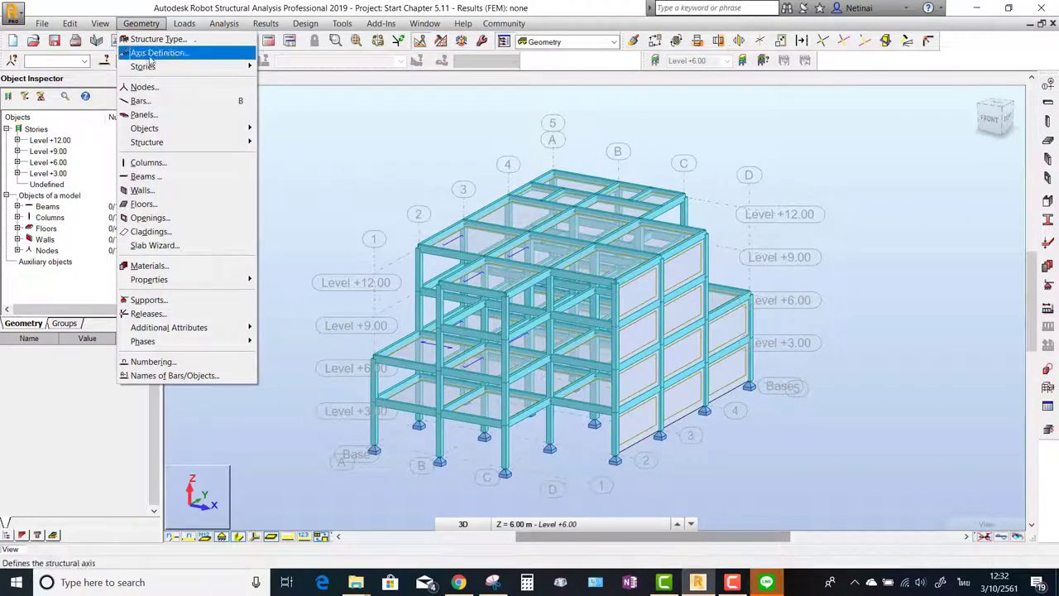
{"action": "mouse_move", "coordinate": [142, 67]}
{"action": "left_click", "coordinate": [277, 69]}
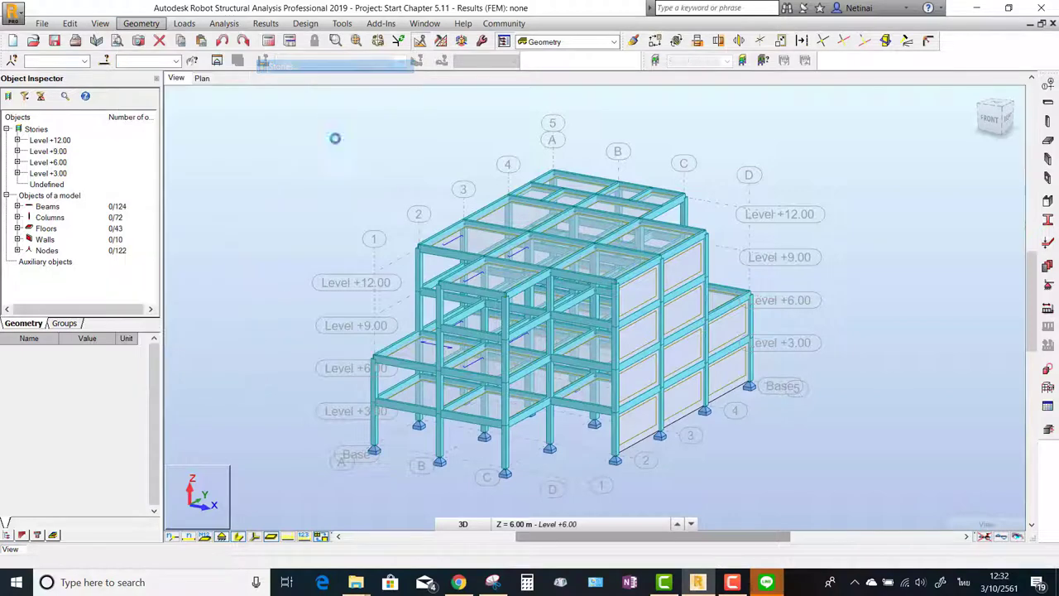
{"action": "left_click_drag", "start_coordinate": [235, 112], "coordinate": [156, 105]}
{"action": "left_click", "coordinate": [273, 141]}
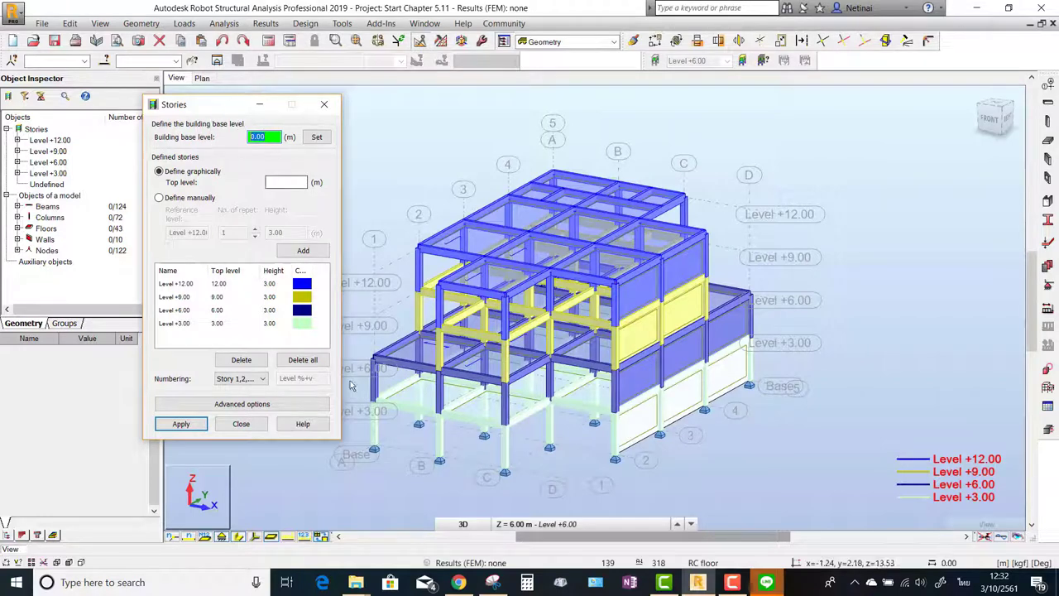
{"action": "left_click", "coordinate": [466, 189]}
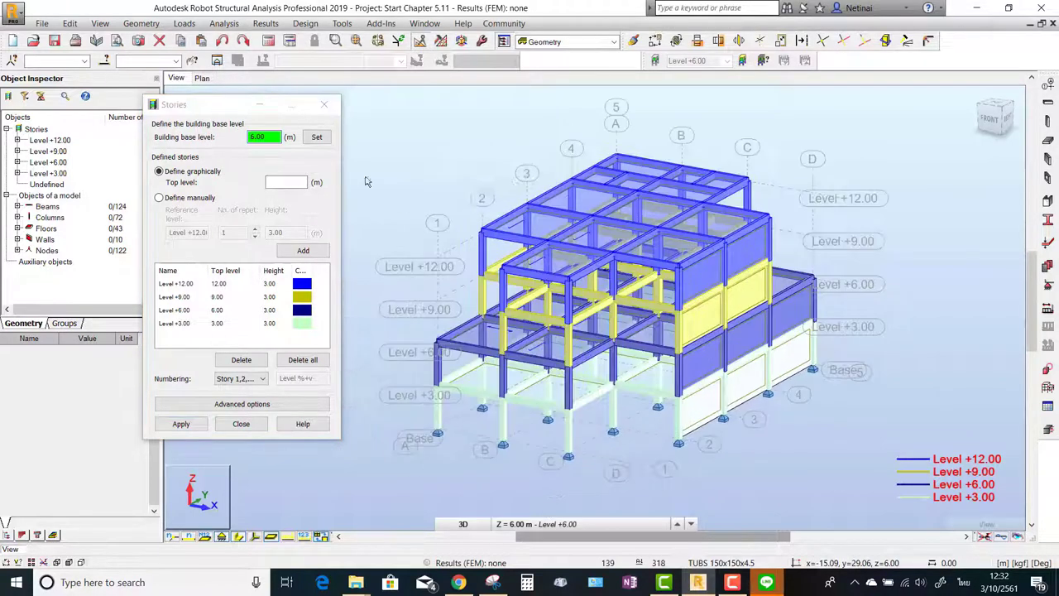
{"action": "left_click", "coordinate": [296, 183]}
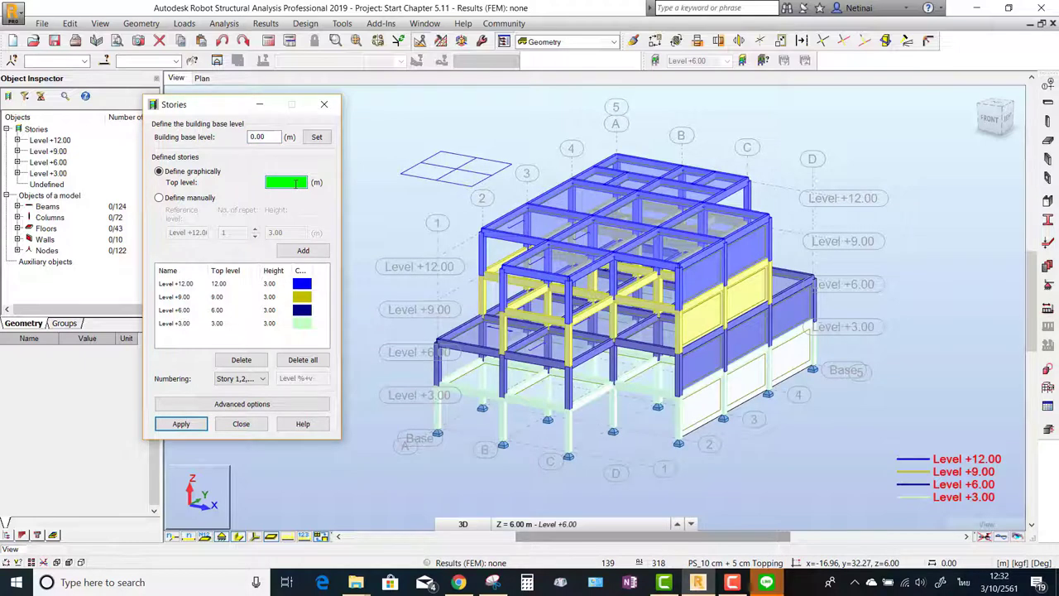
{"action": "type", "text": "15"}
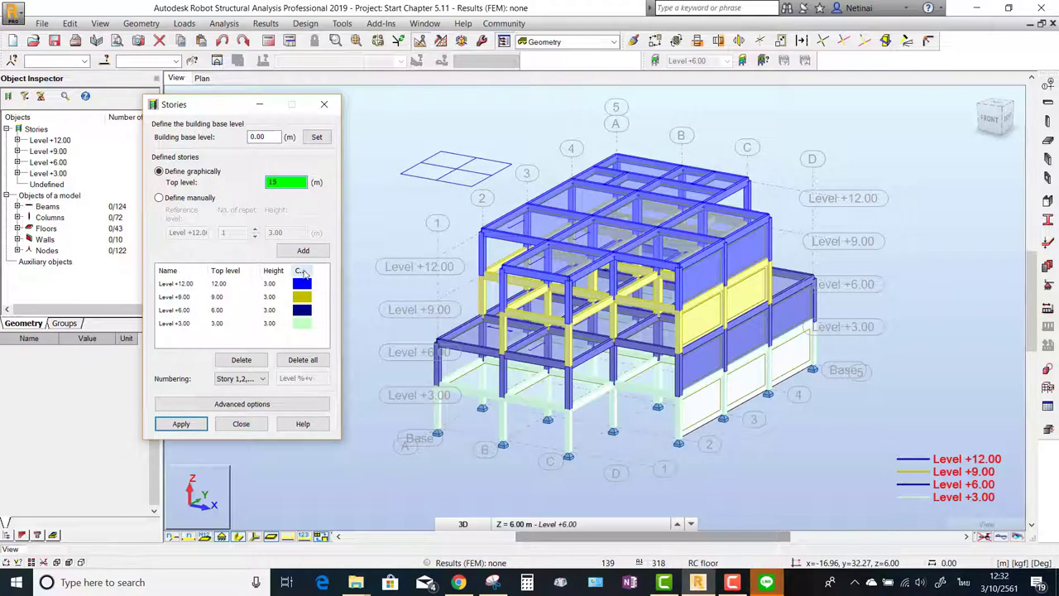
{"action": "left_click", "coordinate": [303, 250]}
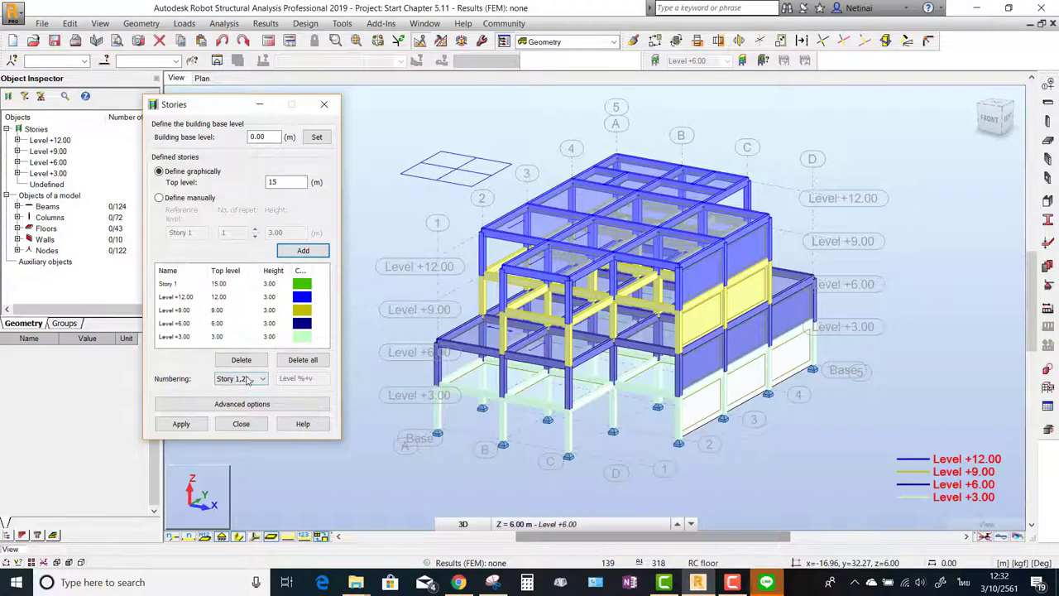
Step: Switch storey numbering to Define, named by level, and add a storey at top level 18
{"action": "left_click", "coordinate": [246, 379]}
{"action": "left_click", "coordinate": [240, 399]}
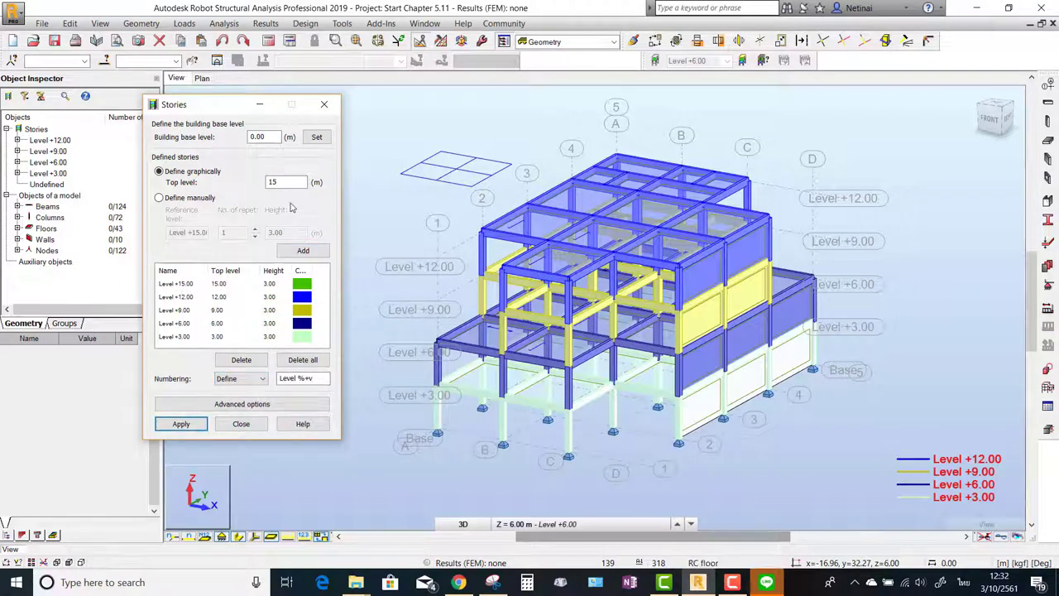
{"action": "left_click_drag", "start_coordinate": [286, 182], "coordinate": [236, 181]}
{"action": "type", "text": "18"}
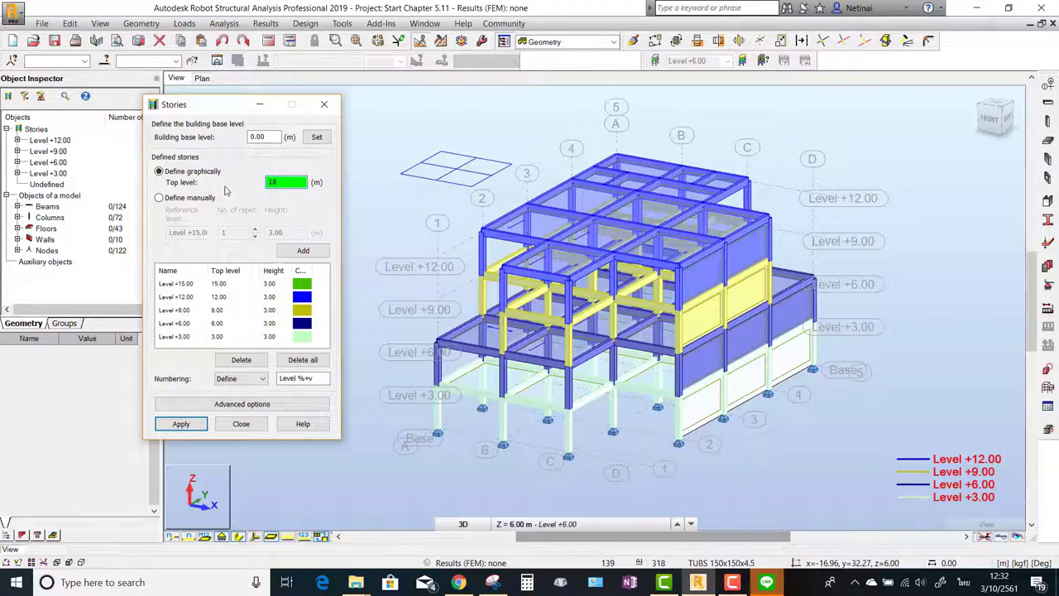
{"action": "left_click", "coordinate": [304, 250]}
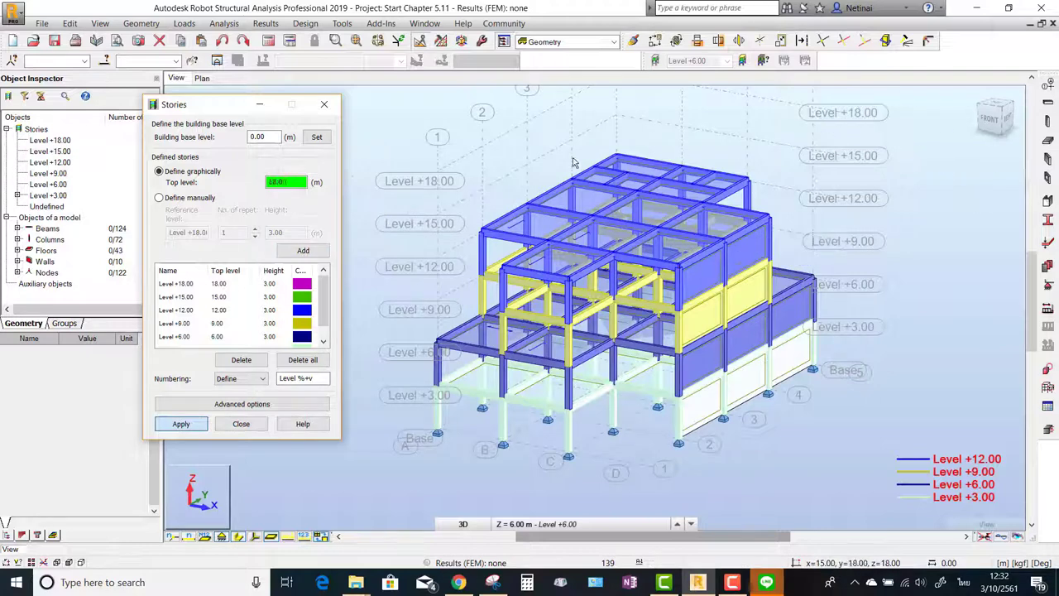
Step: Add five 3.25 m stories above Level +18.00 and apply them to the model
{"action": "left_click", "coordinate": [169, 202]}
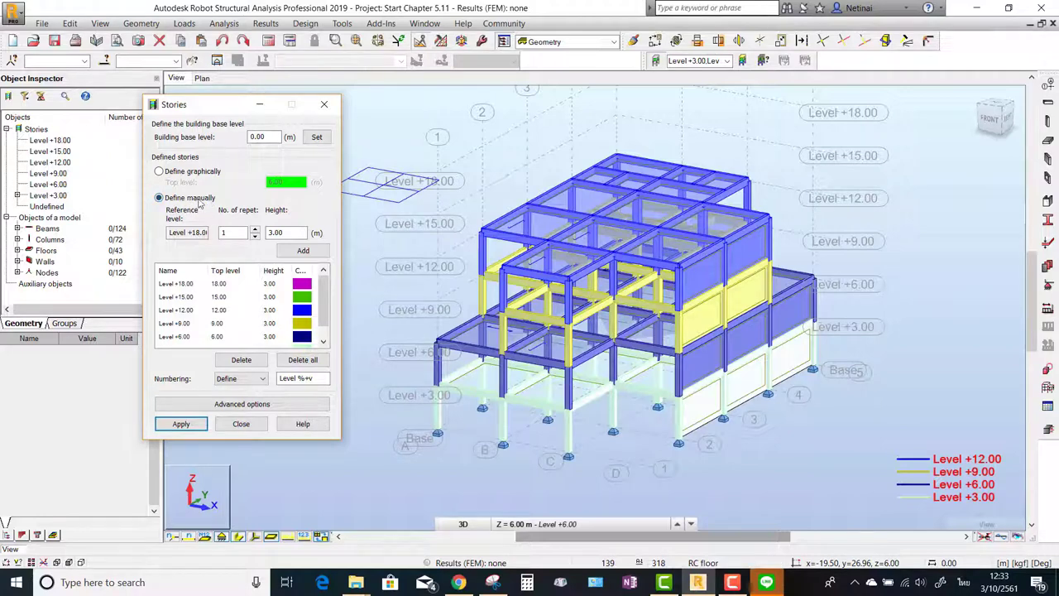
{"action": "left_click", "coordinate": [177, 297]}
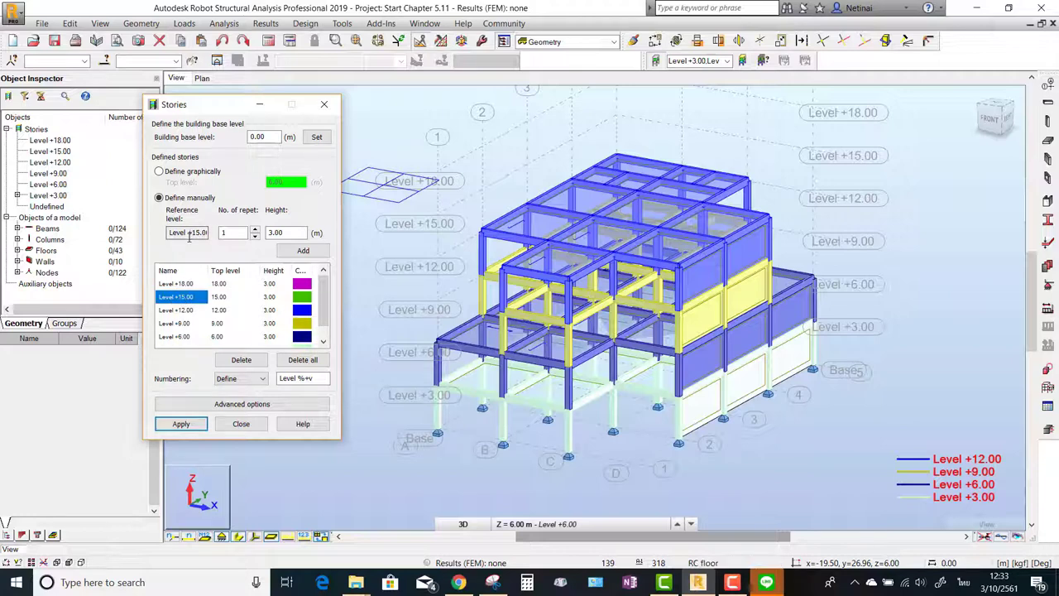
{"action": "left_click", "coordinate": [177, 283]}
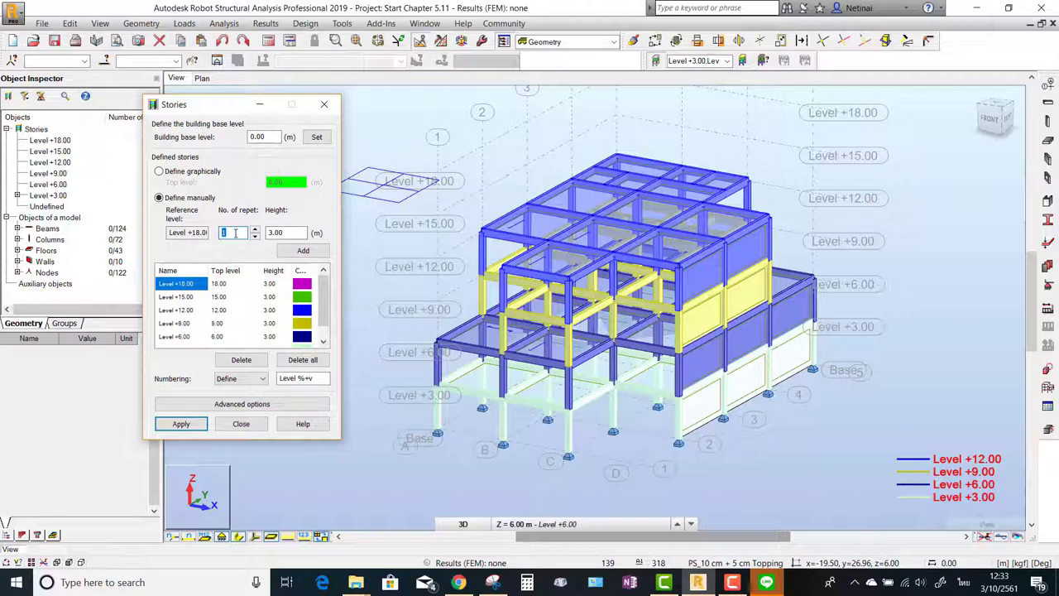
{"action": "type", "text": "5"}
{"action": "double_click", "coordinate": [277, 232]}
{"action": "type", "text": "3.25"}
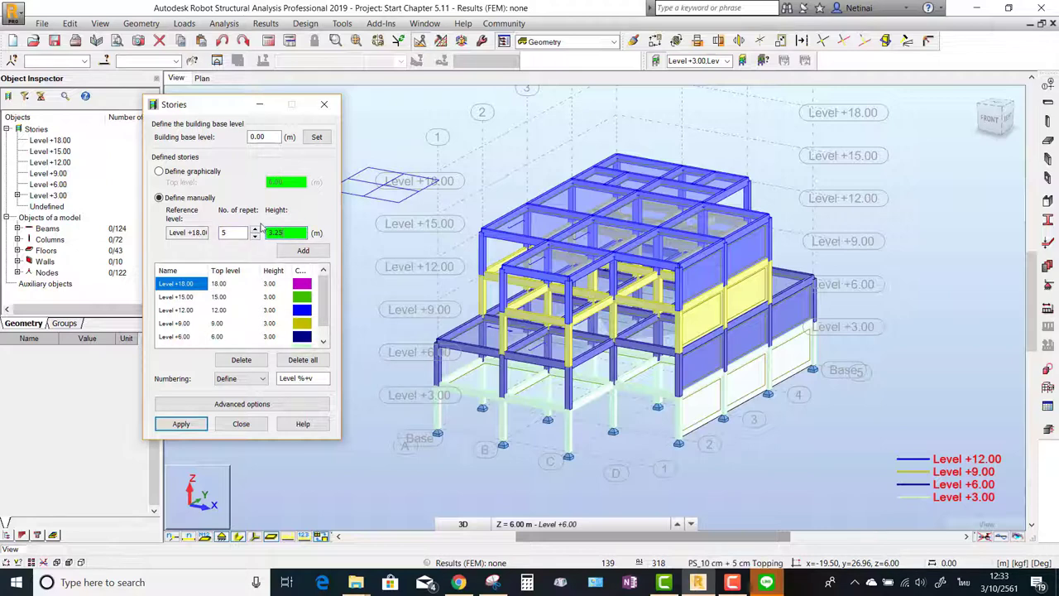
{"action": "left_click", "coordinate": [295, 250]}
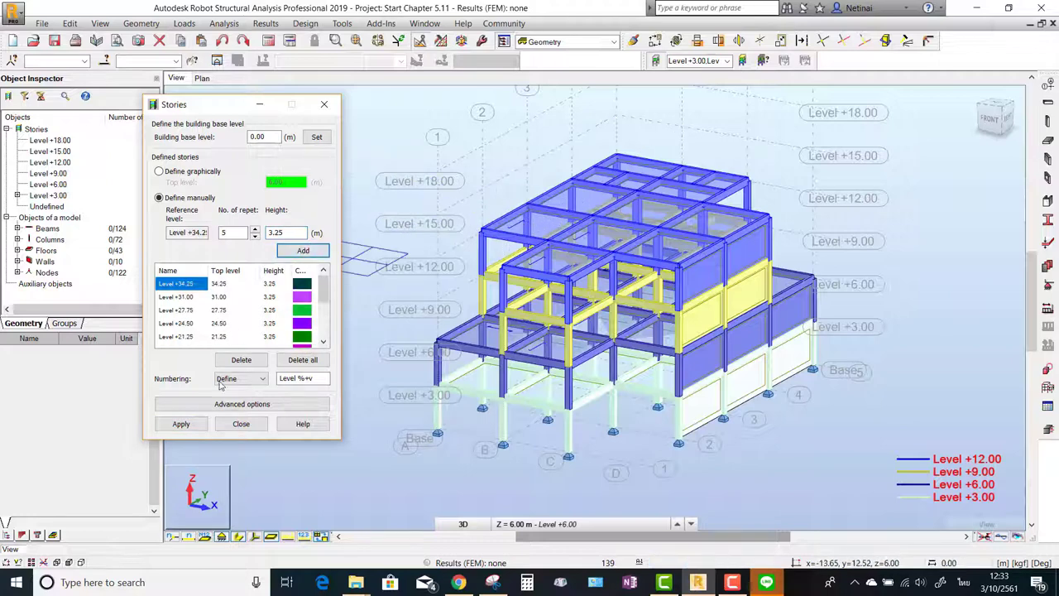
{"action": "left_click", "coordinate": [184, 425]}
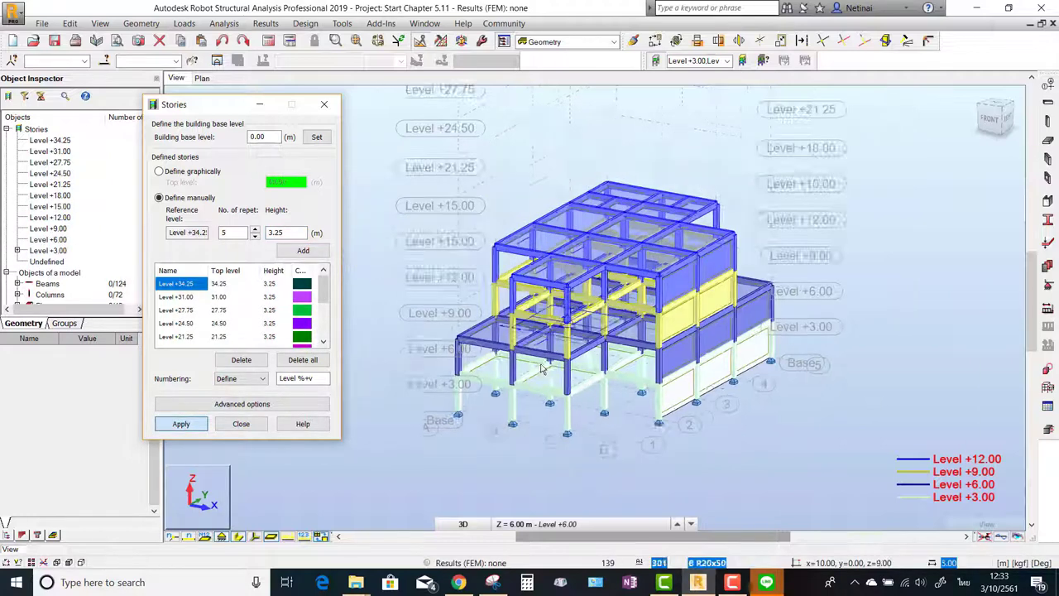
Step: Close the Stories dialog and undo the added upper stories
{"action": "scroll", "coordinate": [758, 286], "scroll_direction": "down", "scroll_amount": 3}
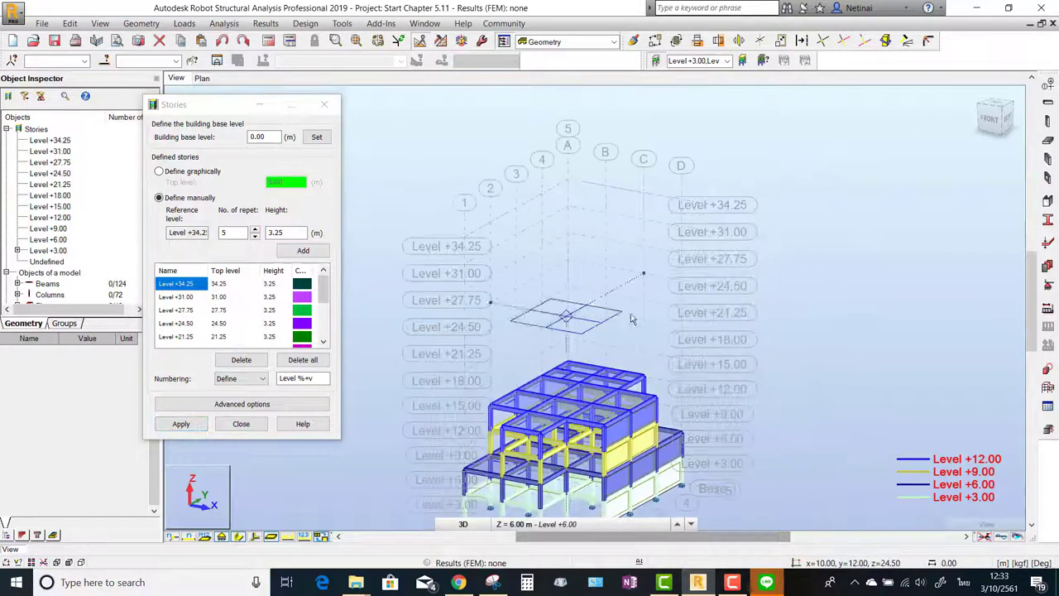
{"action": "left_click", "coordinate": [335, 287]}
{"action": "left_click_drag", "start_coordinate": [322, 288], "coordinate": [323, 325]}
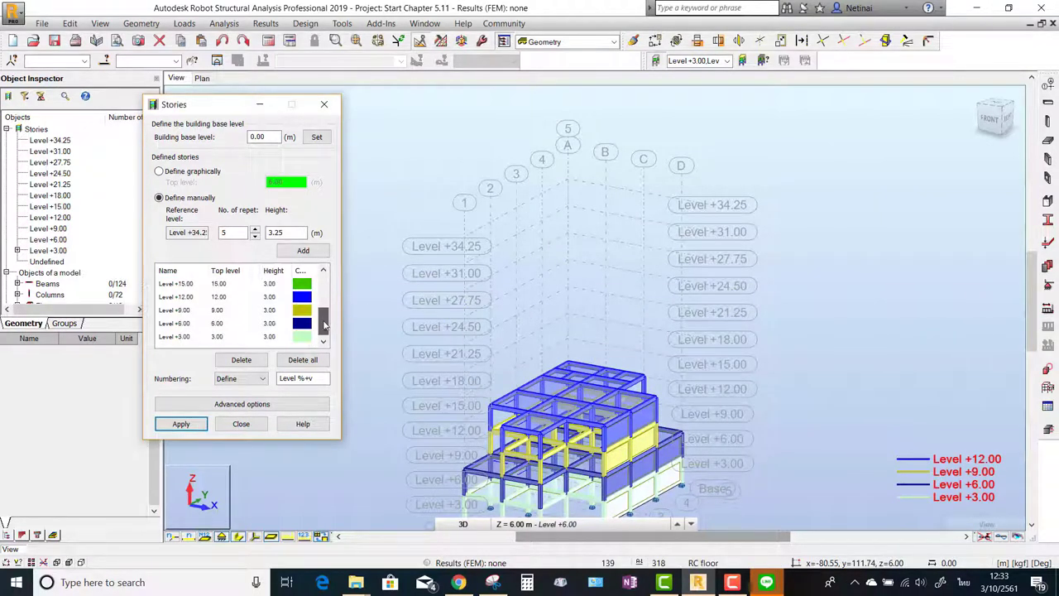
{"action": "left_click", "coordinate": [323, 105]}
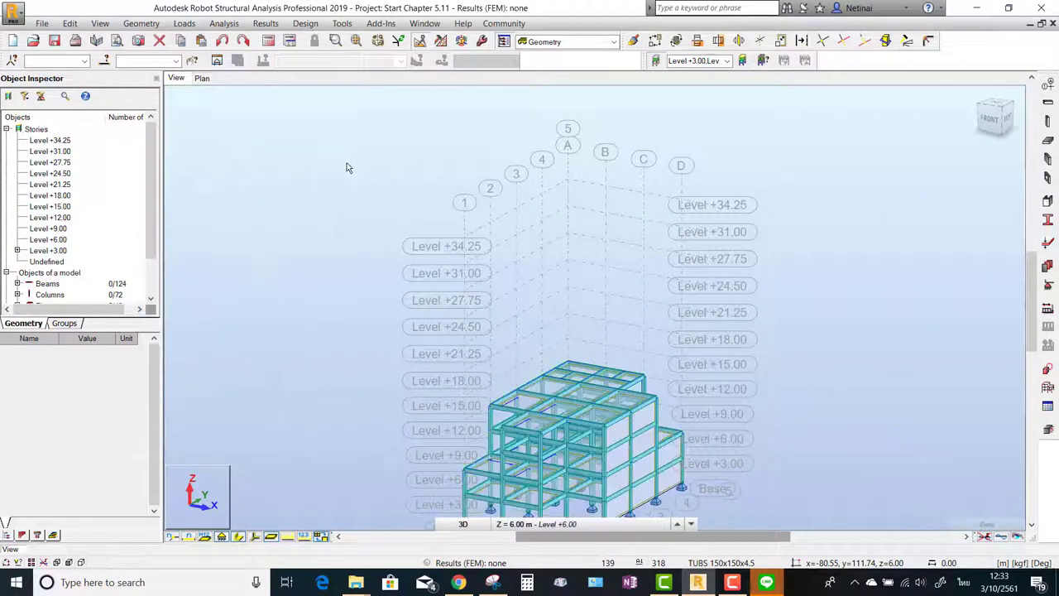
{"action": "scroll", "coordinate": [328, 218], "scroll_direction": "down", "scroll_amount": 2}
{"action": "left_click", "coordinate": [220, 42]}
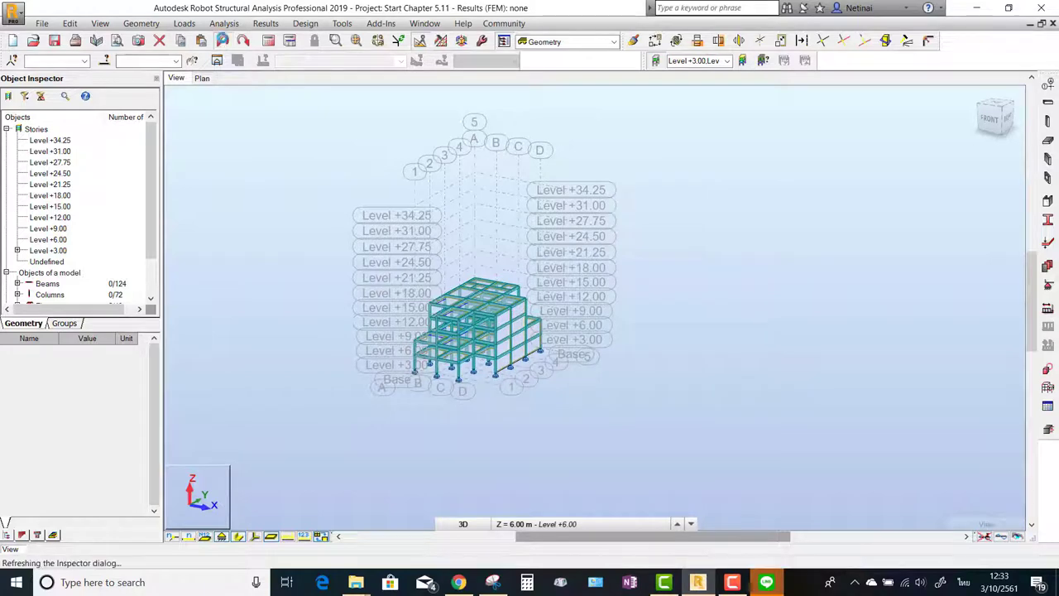
Step: Undo Levels +18.00 and +15.00, then reframe the view to show the whole four-storey model
{"action": "left_click", "coordinate": [223, 42]}
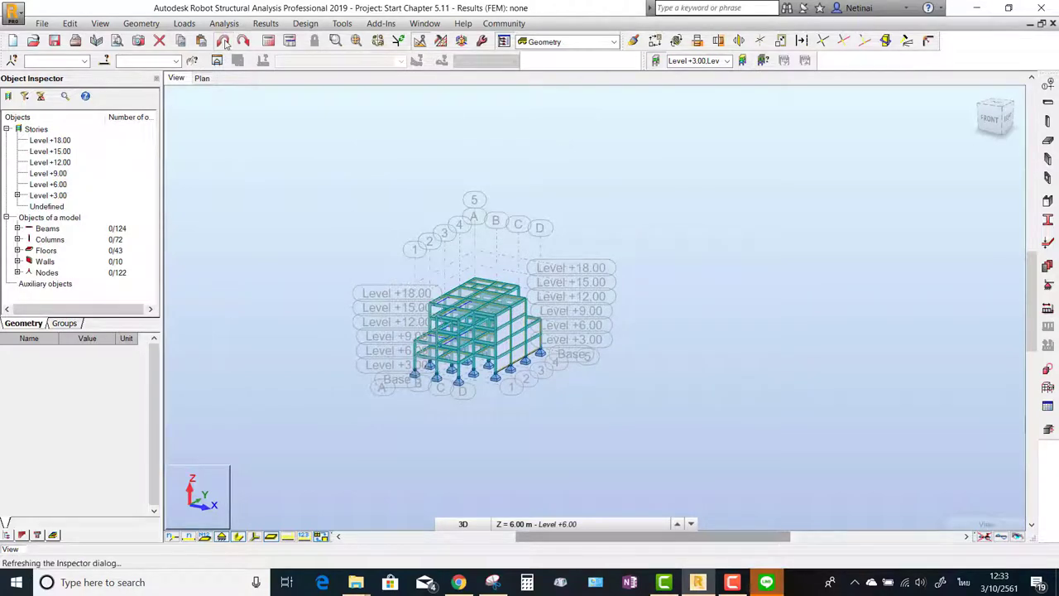
{"action": "scroll", "coordinate": [706, 310], "scroll_direction": "up", "scroll_amount": 2}
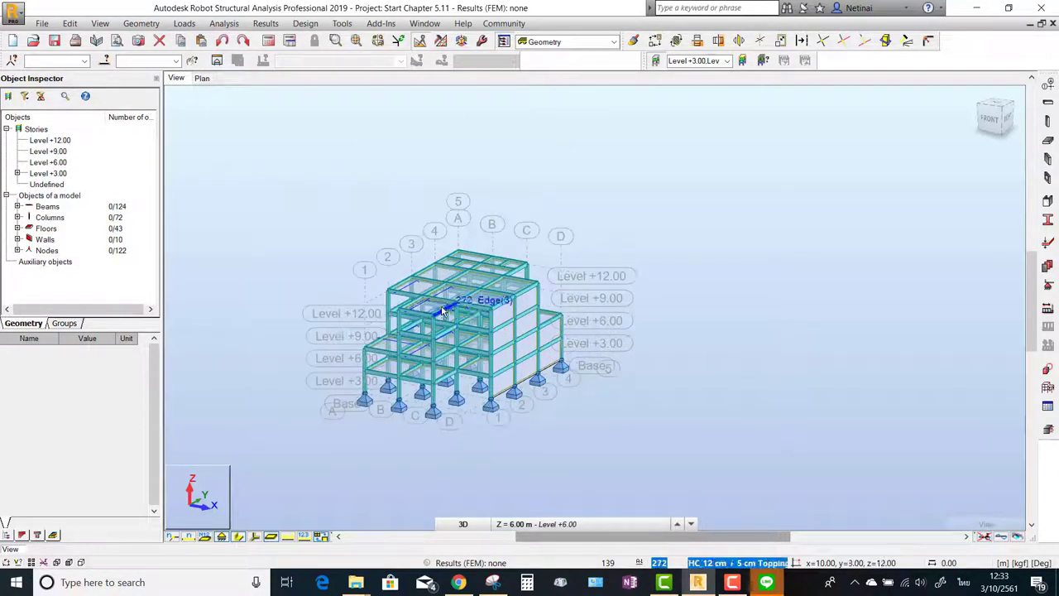
{"action": "scroll", "coordinate": [705, 310], "scroll_direction": "up", "scroll_amount": 3}
{"action": "middle_click_drag", "start_coordinate": [705, 309], "coordinate": [794, 286], "text": "shift"}
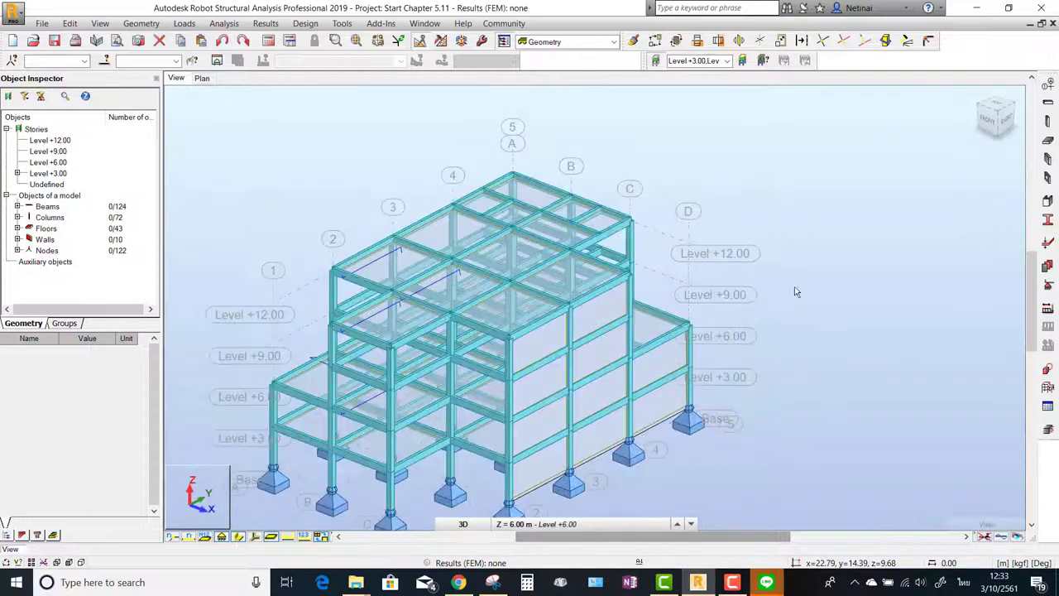
{"action": "middle_click_drag", "start_coordinate": [847, 258], "coordinate": [797, 253]}
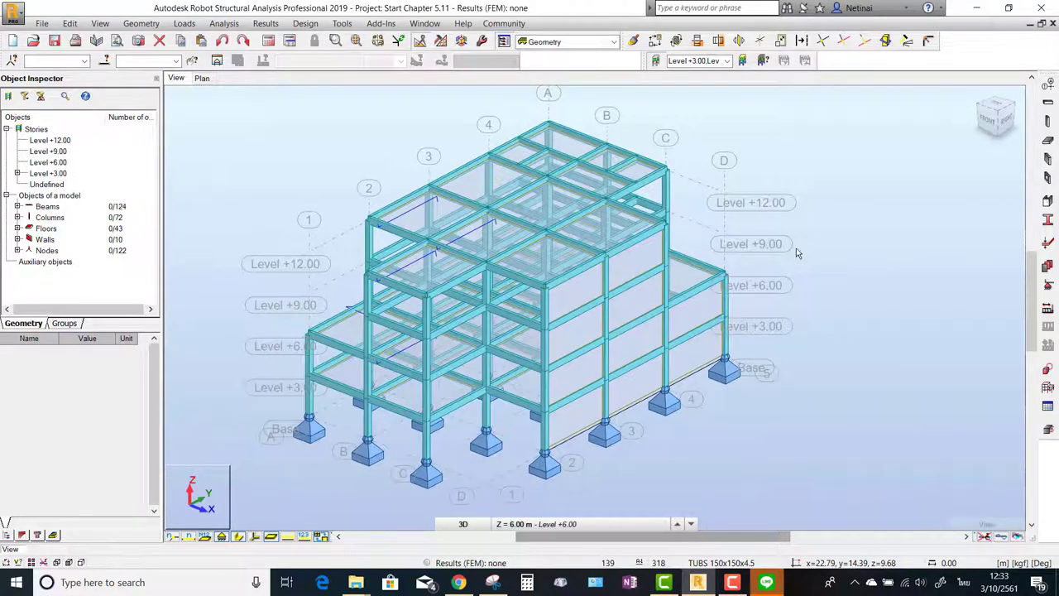
{"action": "middle_click_drag", "start_coordinate": [840, 220], "coordinate": [781, 215]}
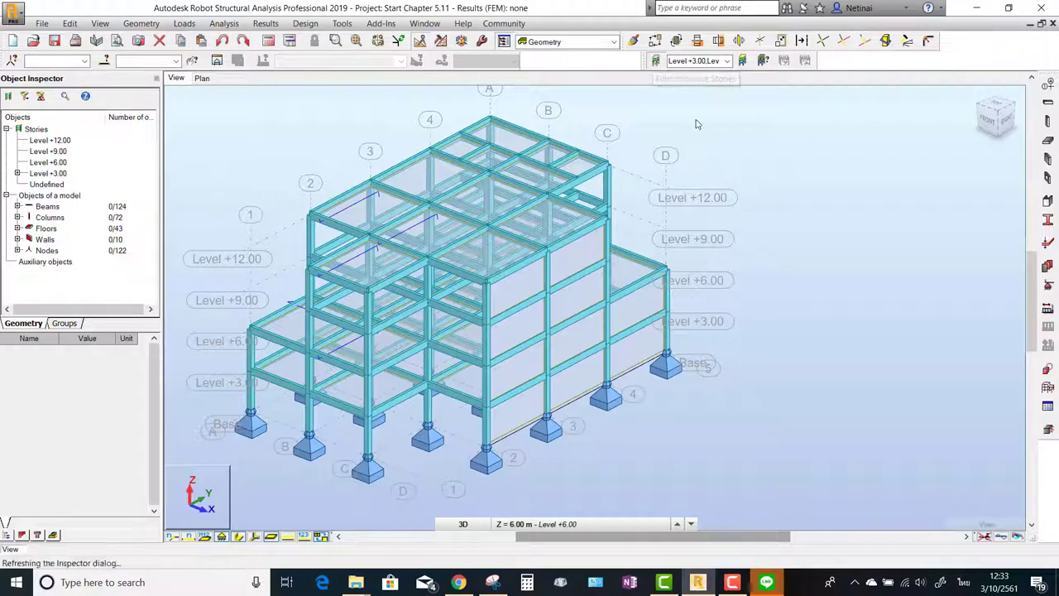
{"action": "scroll", "coordinate": [784, 213], "scroll_direction": "down", "scroll_amount": 1}
{"action": "mouse_move", "coordinate": [698, 123]}
{"action": "middle_mouse_down"}
{"action": "mouse_move", "coordinate": [784, 213]}
{"action": "mouse_move", "coordinate": [721, 170]}
{"action": "middle_mouse_up"}
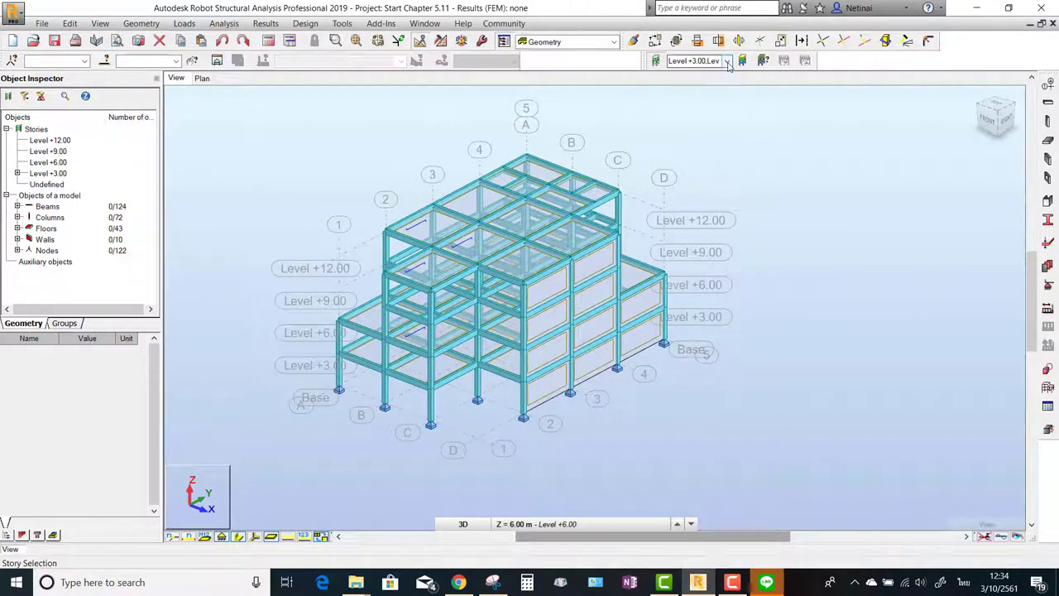
{"action": "left_click", "coordinate": [727, 62]}
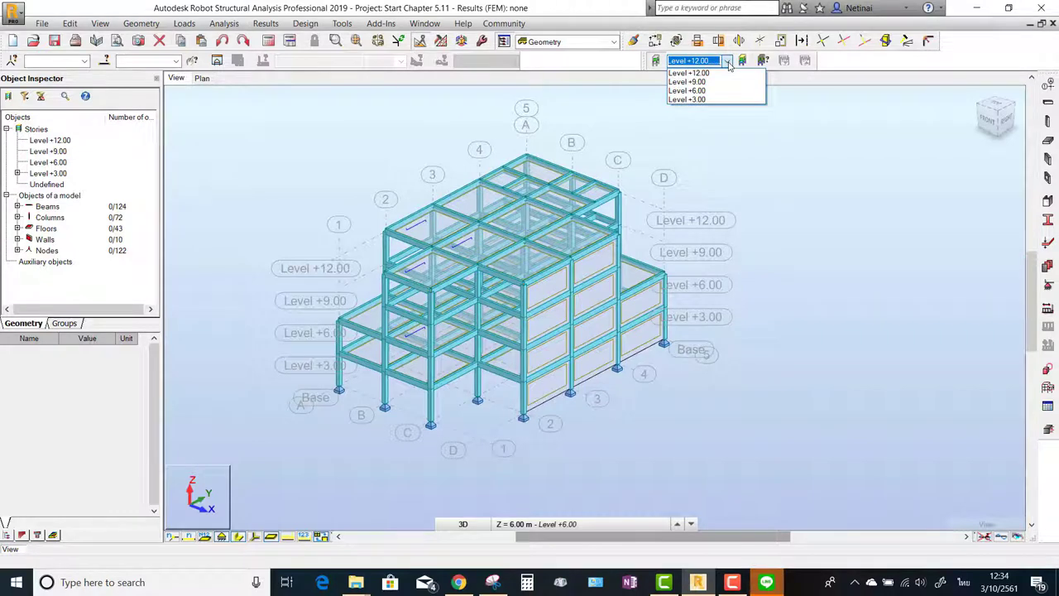
{"action": "left_click", "coordinate": [687, 100]}
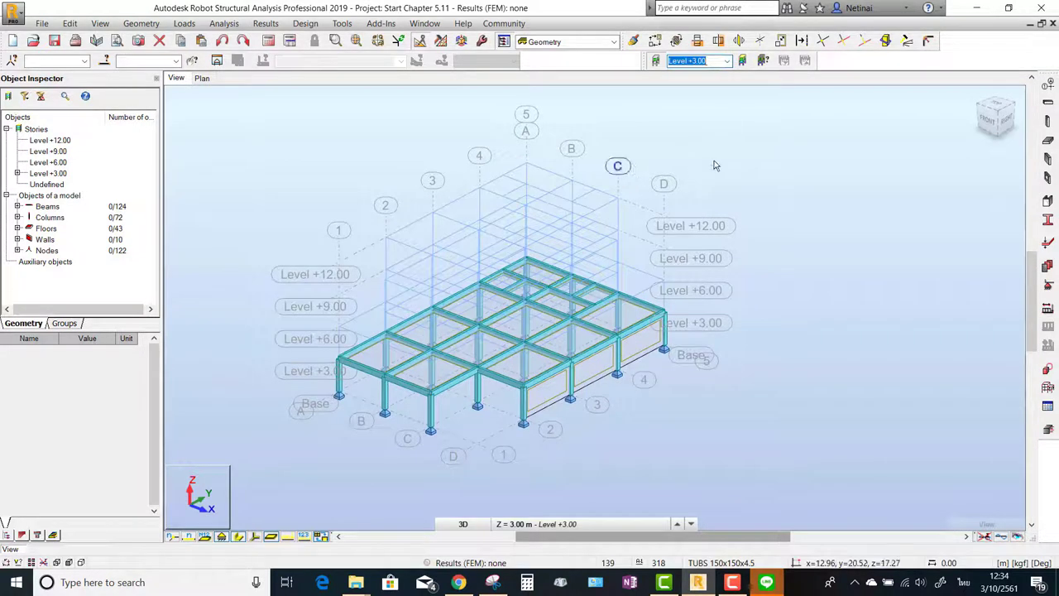
{"action": "scroll", "coordinate": [704, 414], "scroll_direction": "up", "scroll_amount": 2}
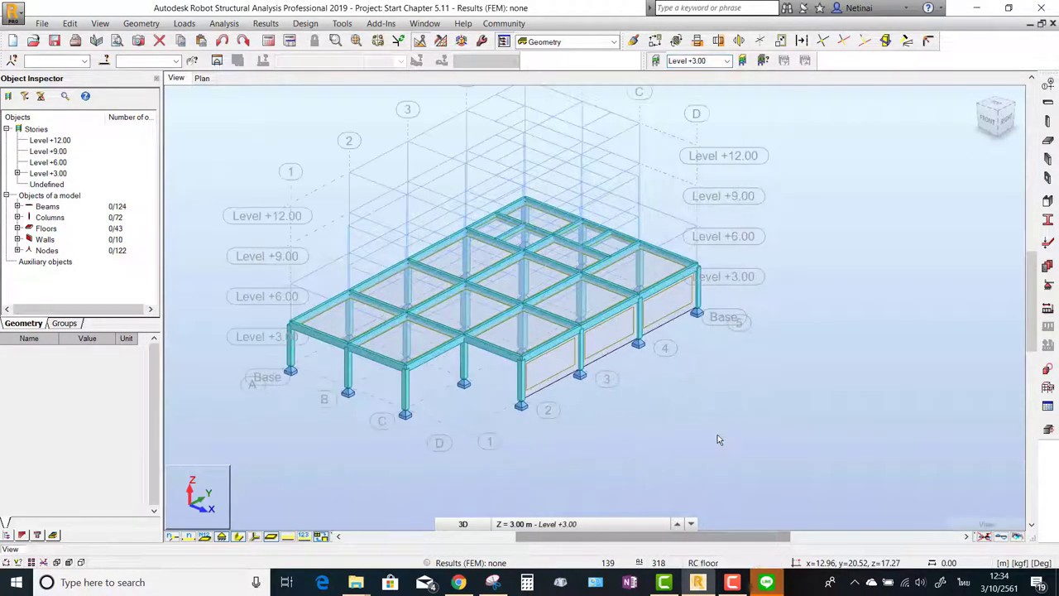
{"action": "middle_click_drag", "start_coordinate": [724, 374], "coordinate": [722, 372], "text": "shift"}
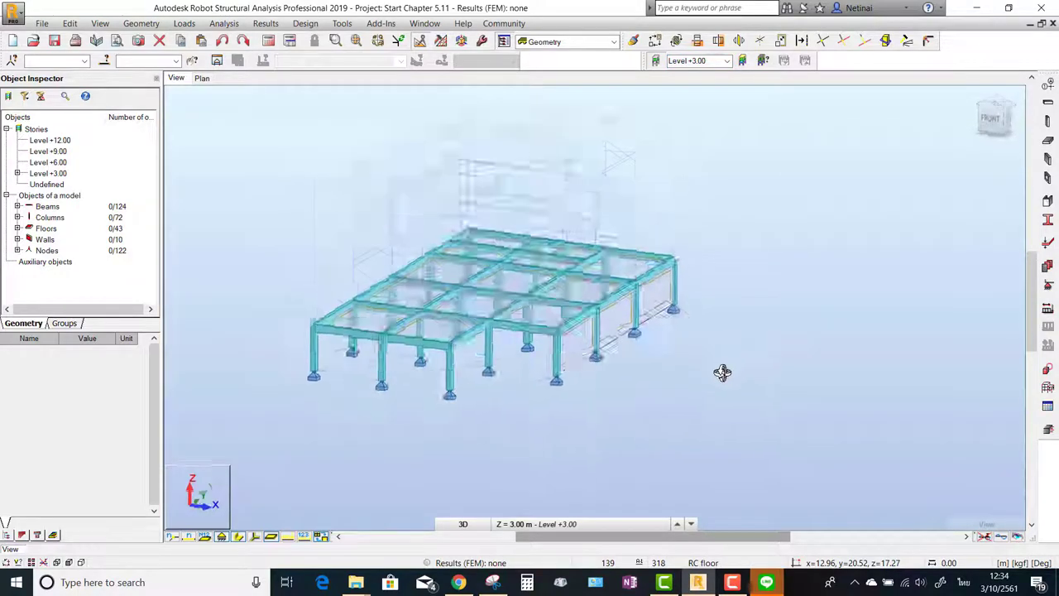
{"action": "left_click", "coordinate": [726, 60]}
{"action": "left_click", "coordinate": [702, 81]}
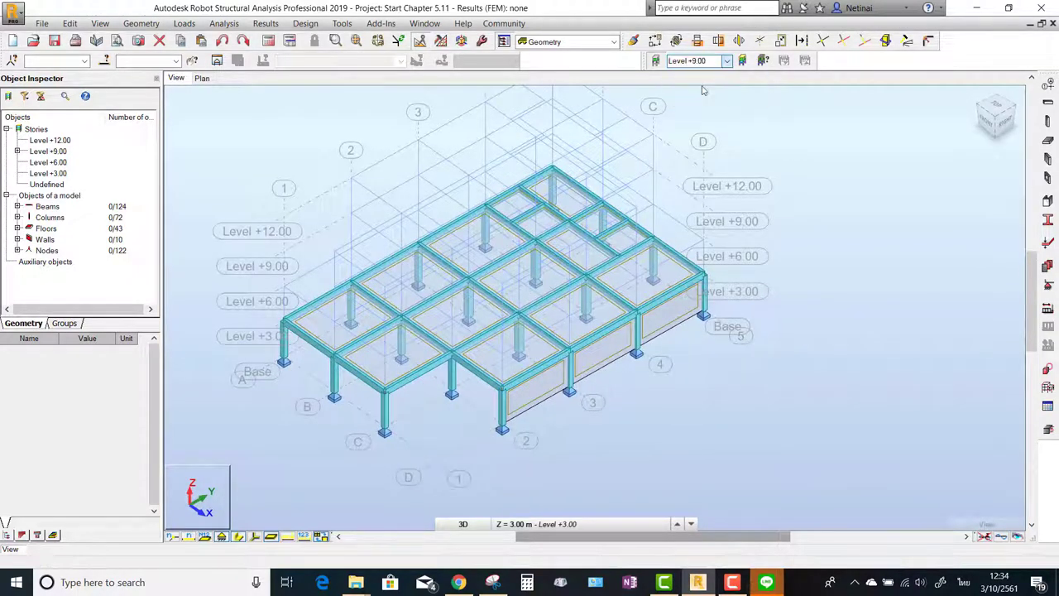
{"action": "middle_click_drag", "start_coordinate": [765, 192], "coordinate": [801, 206], "text": "shift"}
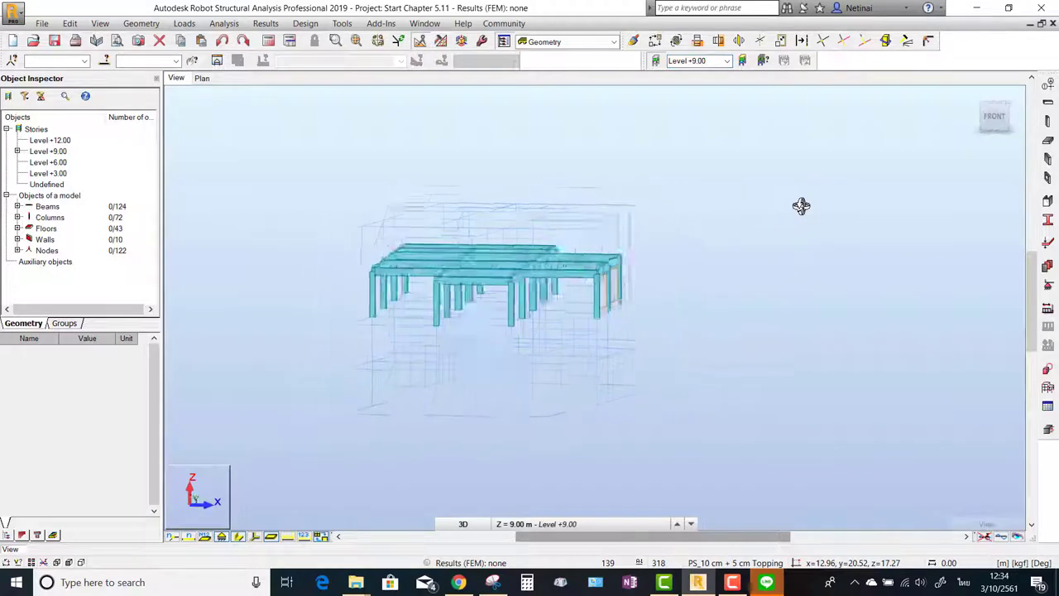
{"action": "left_click", "coordinate": [726, 60]}
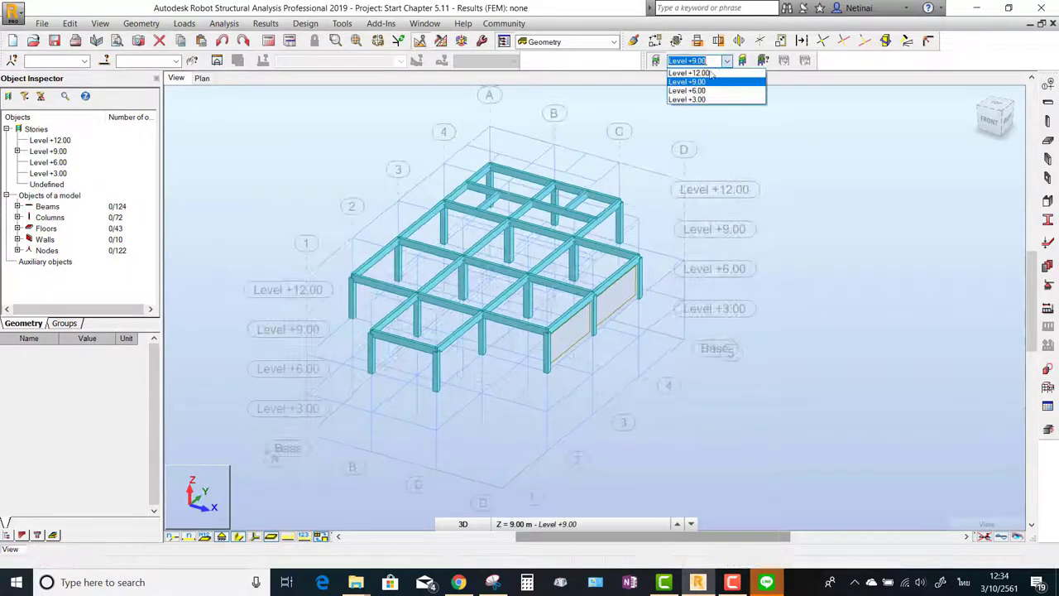
{"action": "left_click", "coordinate": [710, 73]}
{"action": "mouse_move", "coordinate": [787, 290]}
{"action": "middle_mouse_down", "text": "shift"}
{"action": "mouse_move", "coordinate": [796, 236]}
{"action": "mouse_move", "coordinate": [789, 275]}
{"action": "middle_mouse_up", "text": "shift"}
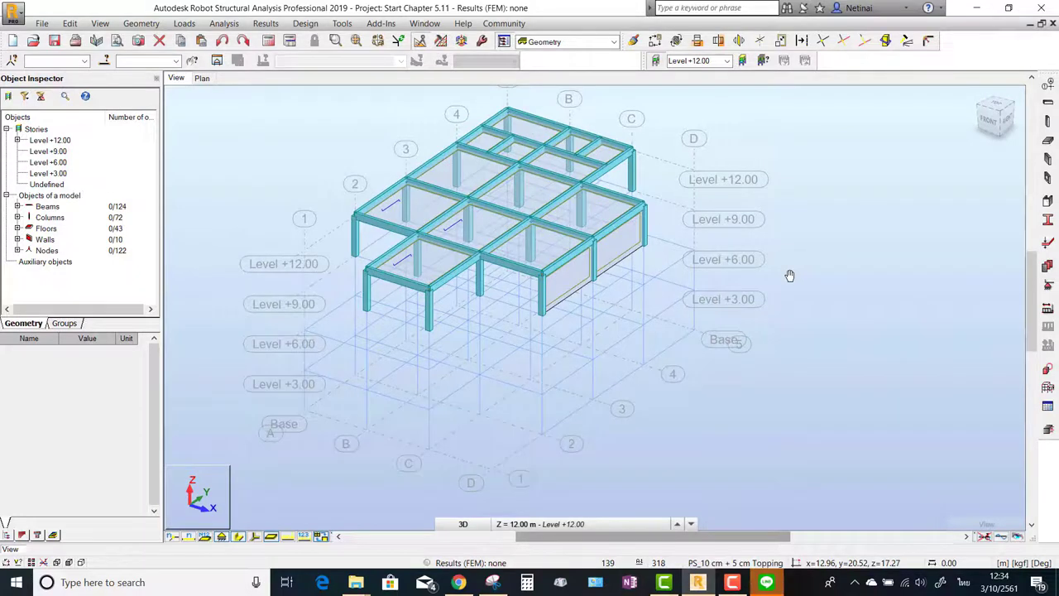
{"action": "left_click", "coordinate": [655, 62]}
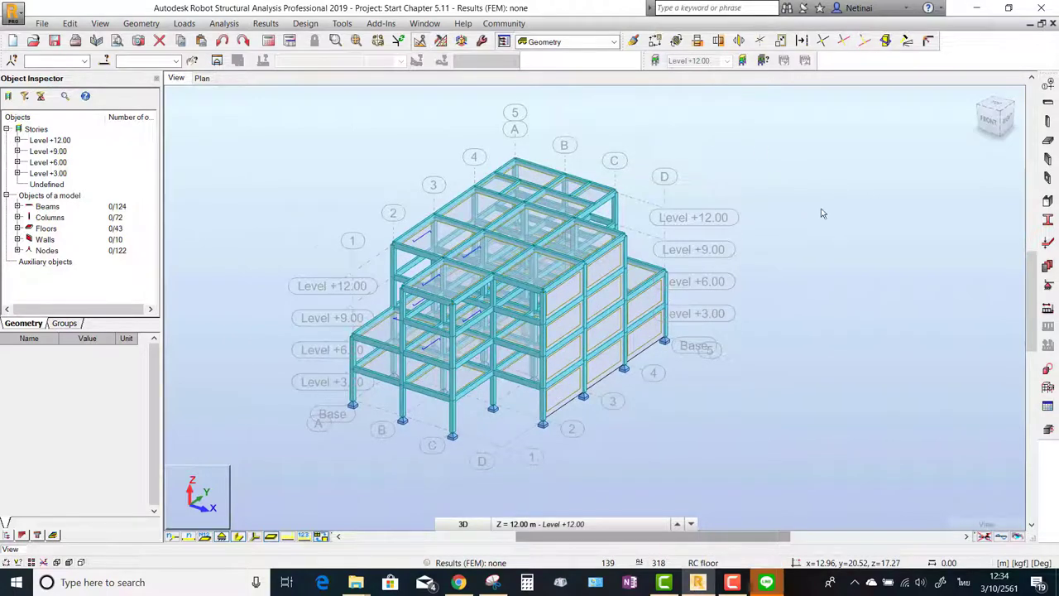
Step: Enable Stories - legend by colors in the Display settings' Mark with colors options
{"action": "middle_click_drag", "start_coordinate": [822, 214], "coordinate": [761, 190], "text": "shift"}
{"action": "mouse_move", "coordinate": [725, 262]}
{"action": "middle_mouse_down", "text": "shift"}
{"action": "mouse_move", "coordinate": [720, 276]}
{"action": "mouse_move", "coordinate": [750, 250]}
{"action": "mouse_move", "coordinate": [740, 263]}
{"action": "mouse_move", "coordinate": [782, 262]}
{"action": "mouse_move", "coordinate": [769, 265]}
{"action": "middle_mouse_up", "text": "shift"}
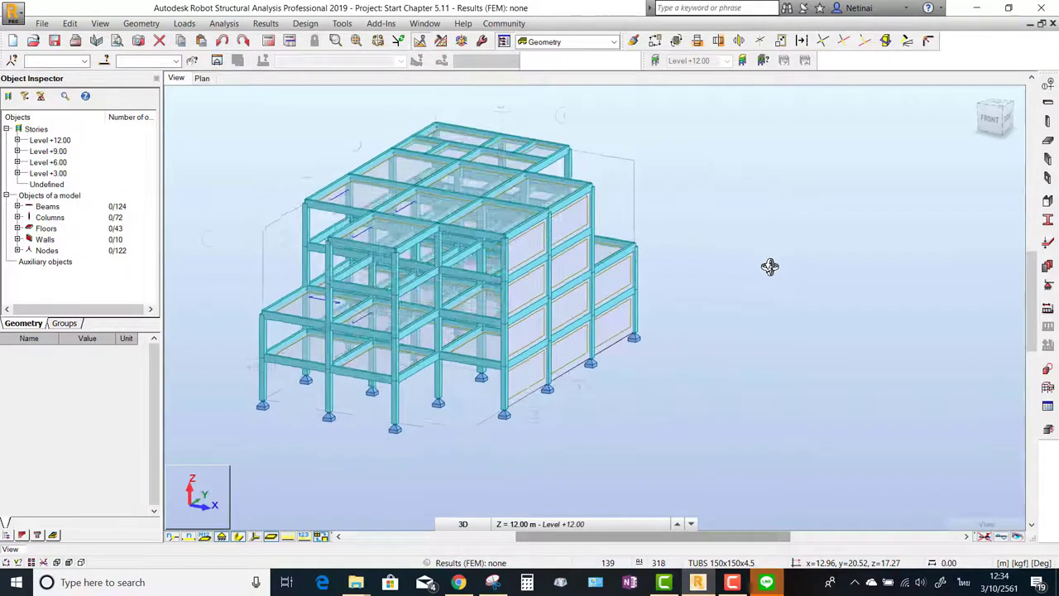
{"action": "right_click", "coordinate": [781, 128]}
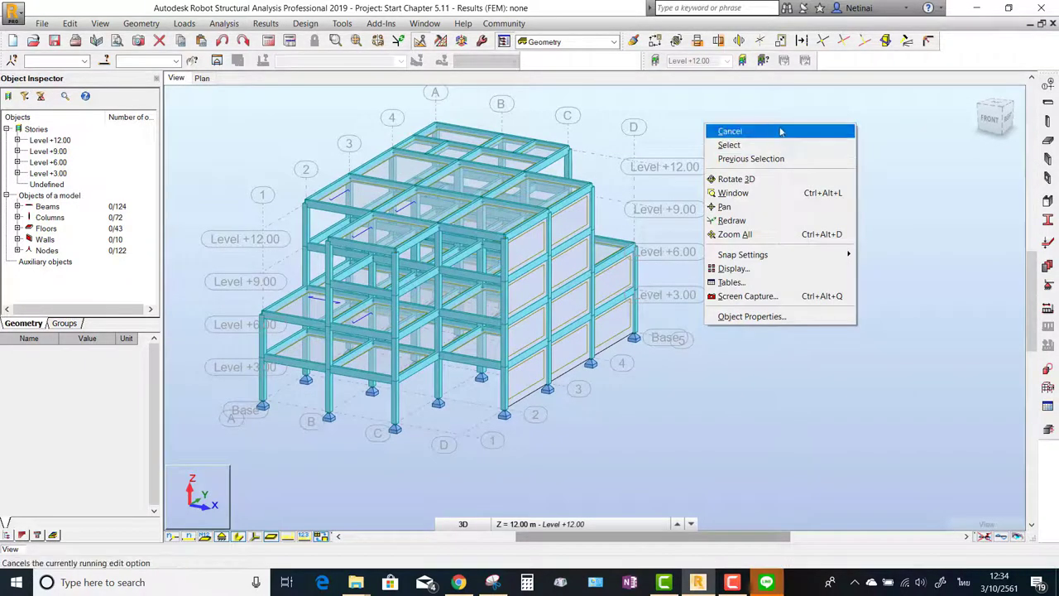
{"action": "left_click", "coordinate": [736, 268]}
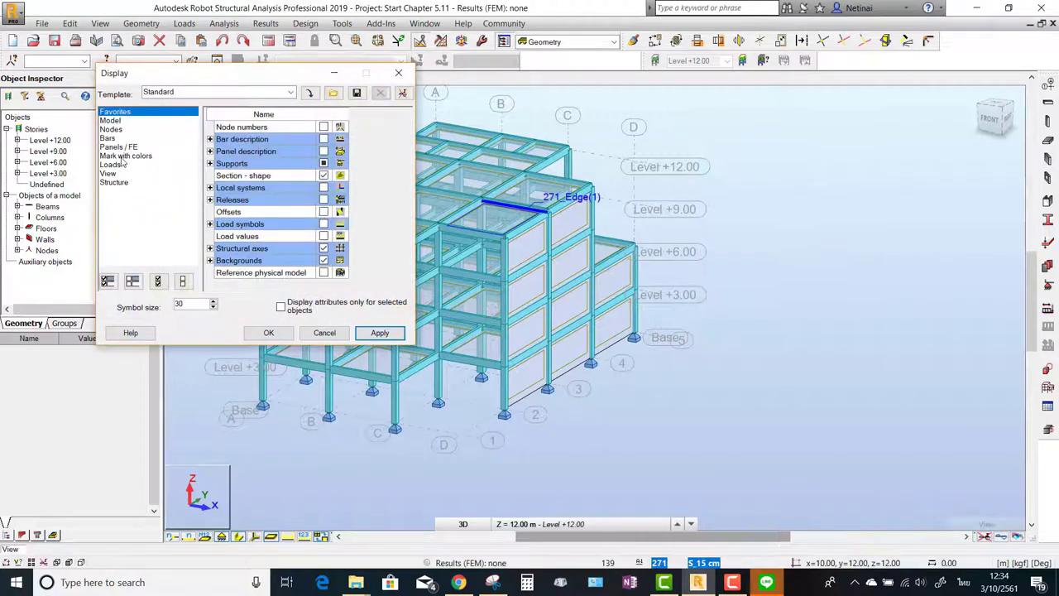
{"action": "left_click", "coordinate": [129, 157]}
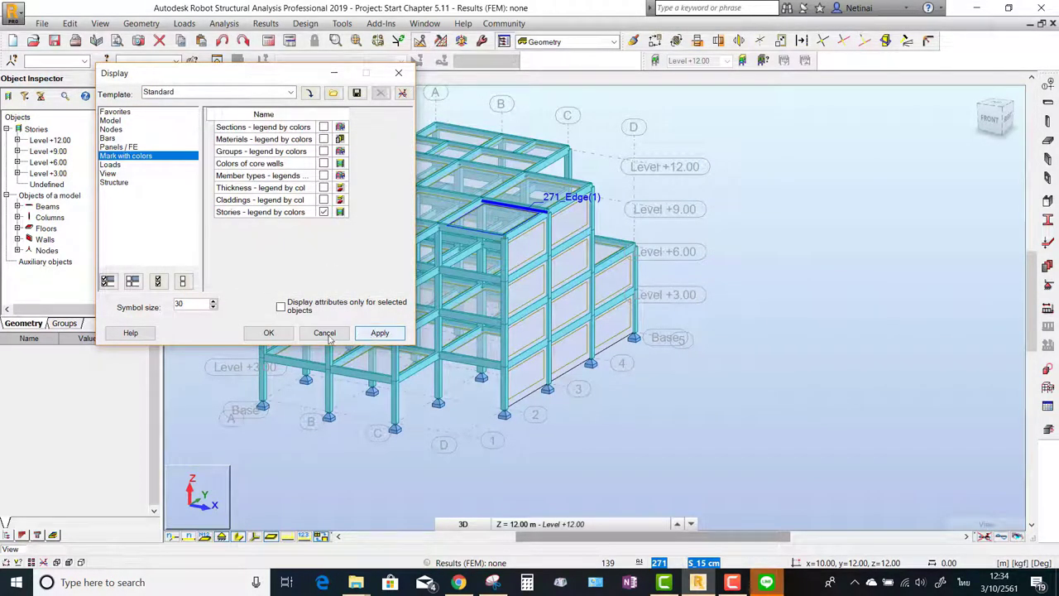
{"action": "left_click", "coordinate": [268, 333]}
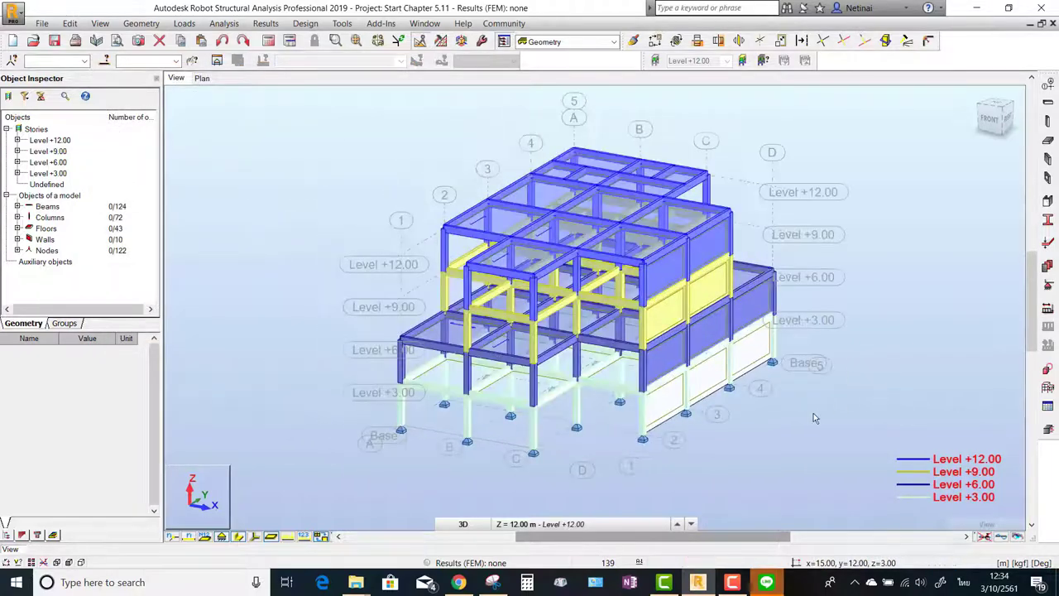
{"action": "mouse_move", "coordinate": [813, 418]}
{"action": "middle_mouse_down", "text": "shift"}
{"action": "mouse_move", "coordinate": [857, 413]}
{"action": "mouse_move", "coordinate": [825, 414]}
{"action": "mouse_move", "coordinate": [794, 397]}
{"action": "mouse_move", "coordinate": [816, 426]}
{"action": "mouse_move", "coordinate": [803, 425]}
{"action": "middle_mouse_up", "text": "shift"}
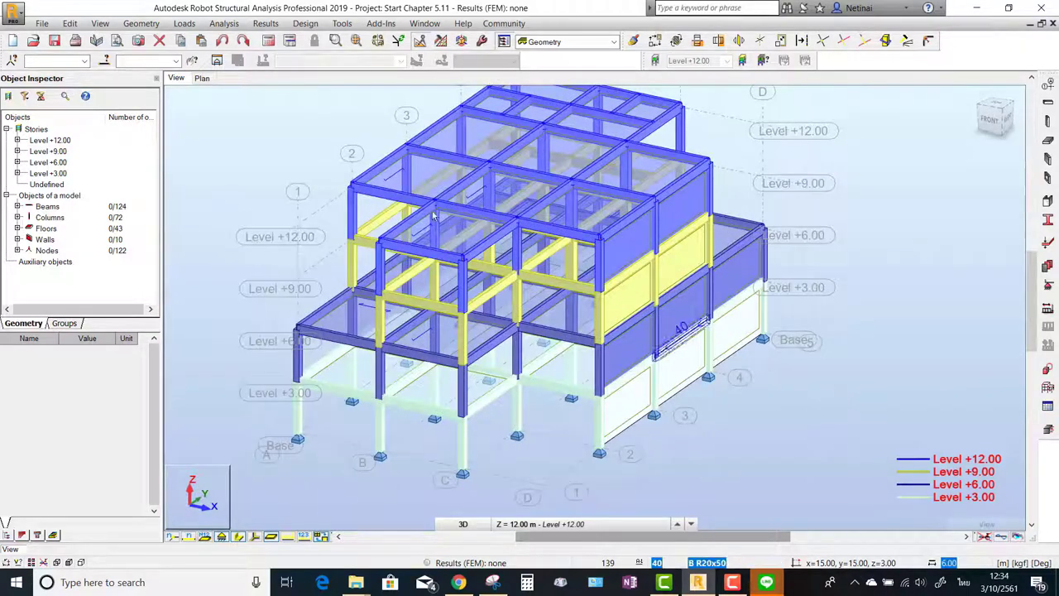
{"action": "scroll", "coordinate": [343, 201], "scroll_direction": "up", "scroll_amount": 2}
{"action": "scroll", "coordinate": [342, 201], "scroll_direction": "up", "scroll_amount": 3}
{"action": "scroll", "coordinate": [343, 225], "scroll_direction": "down", "scroll_amount": 2}
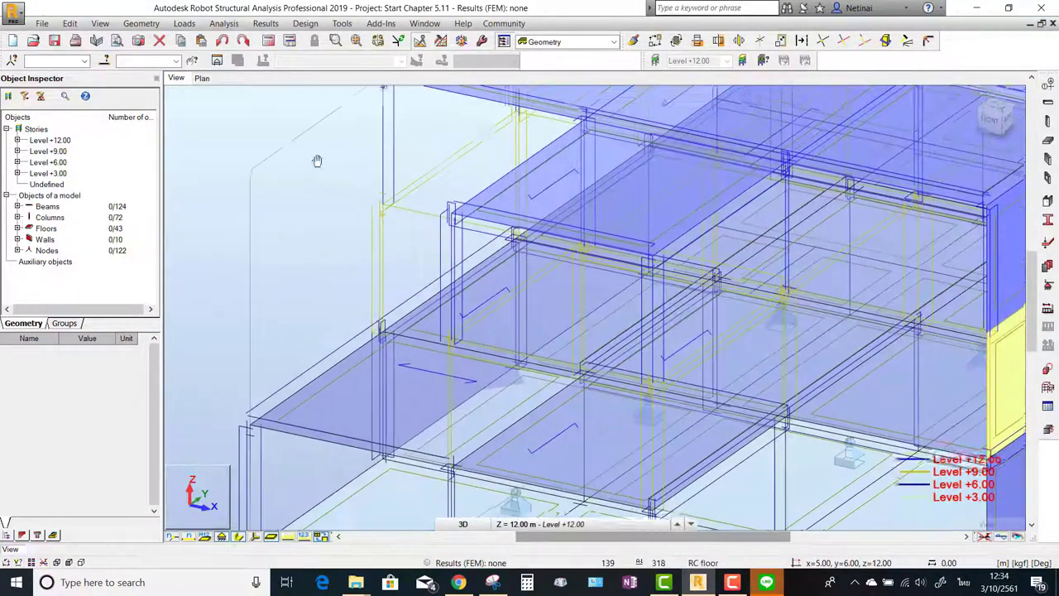
{"action": "scroll", "coordinate": [326, 190], "scroll_direction": "down", "scroll_amount": 2}
{"action": "scroll", "coordinate": [315, 165], "scroll_direction": "down", "scroll_amount": 1}
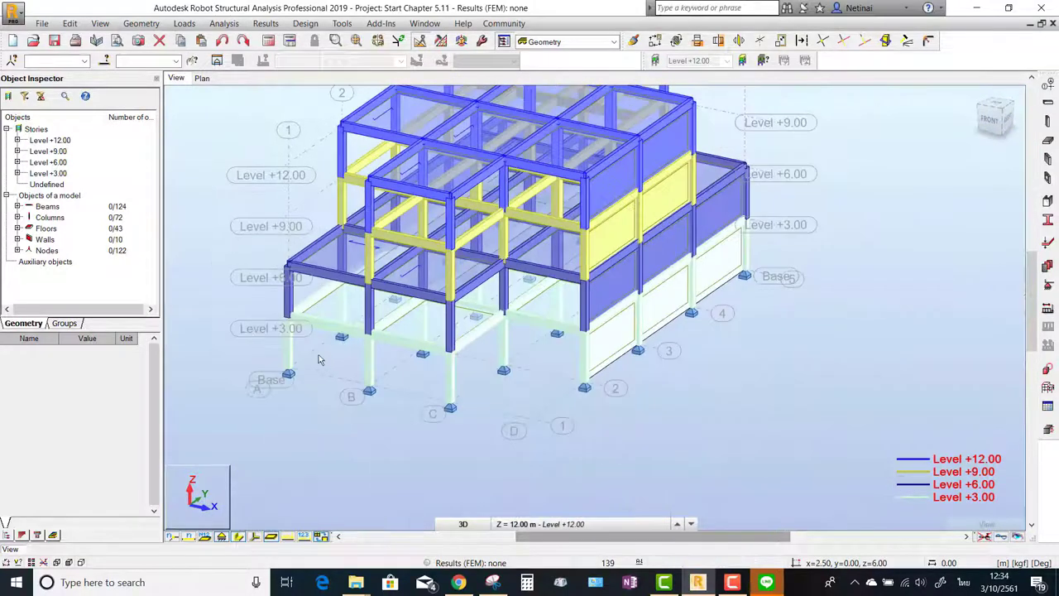
{"action": "scroll", "coordinate": [319, 354], "scroll_direction": "up", "scroll_amount": 2}
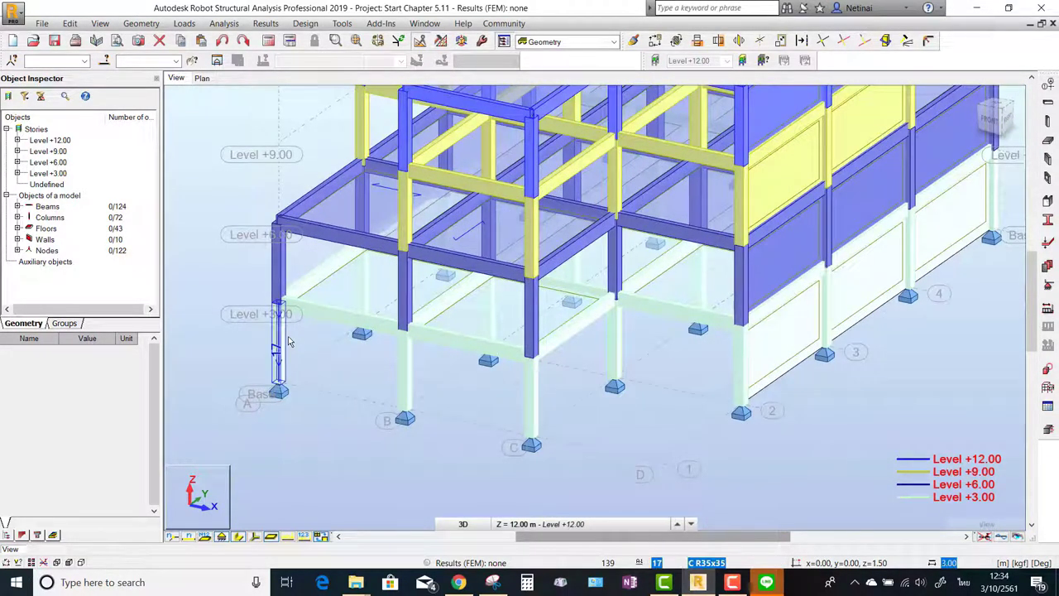
Step: Select column 151 and beam 297 and set their Story to Level +12.00
{"action": "left_click", "coordinate": [359, 137]}
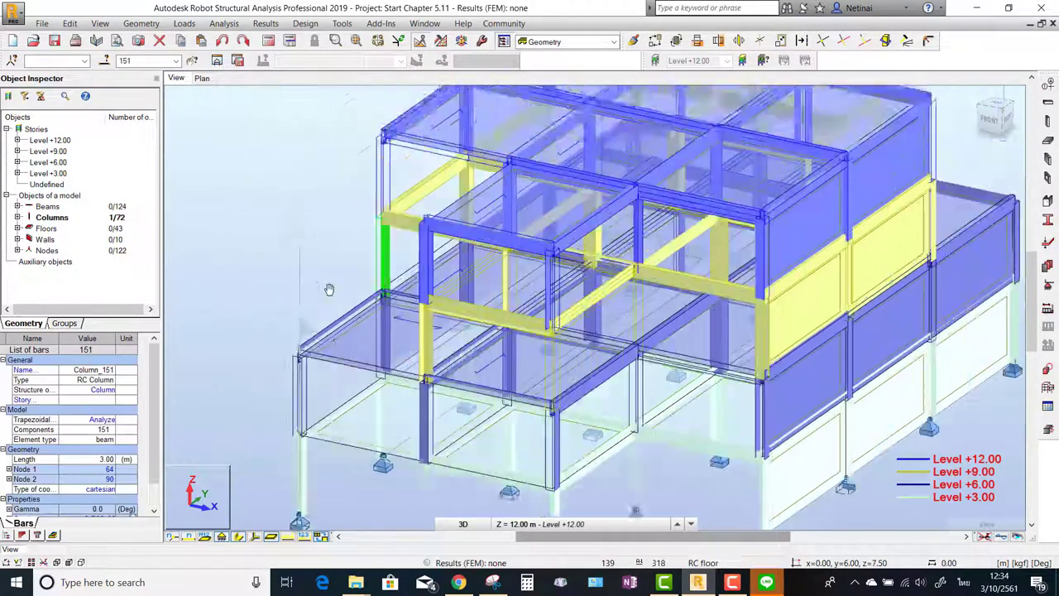
{"action": "middle_click_drag", "start_coordinate": [336, 294], "coordinate": [330, 265], "text": "shift"}
{"action": "scroll", "coordinate": [325, 243], "scroll_direction": "up", "scroll_amount": 2}
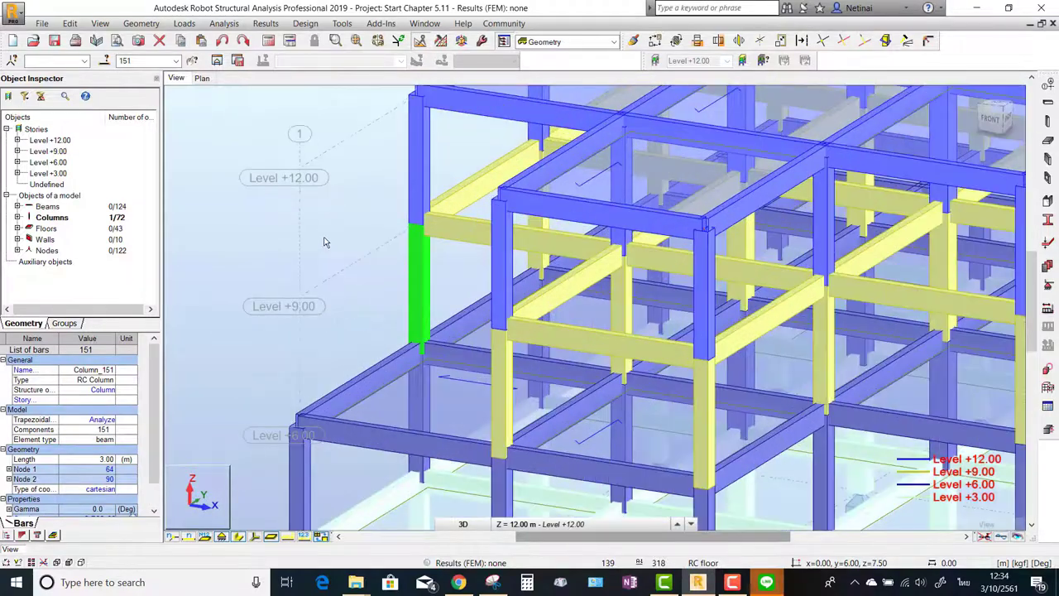
{"action": "middle_click_drag", "start_coordinate": [355, 244], "coordinate": [344, 253]}
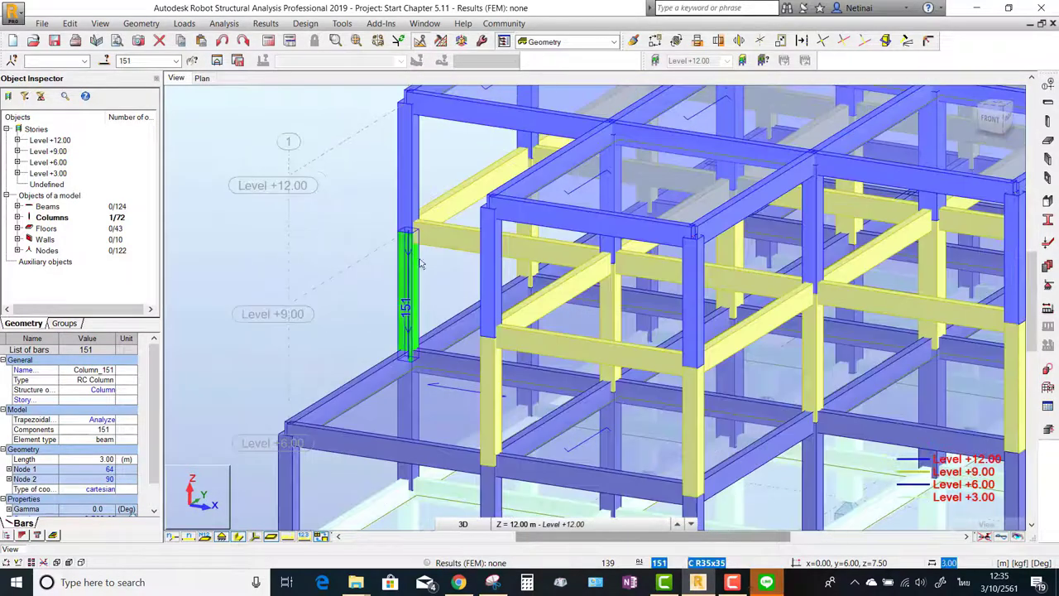
{"action": "left_click", "coordinate": [433, 251], "text": "ctrl"}
{"action": "middle_click_drag", "start_coordinate": [434, 252], "coordinate": [325, 263]}
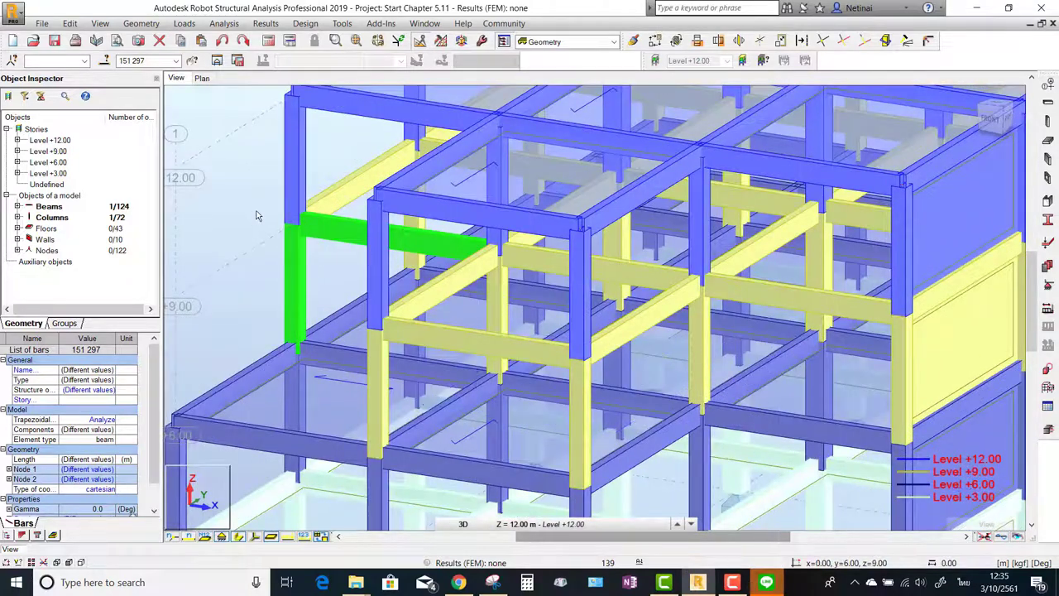
{"action": "left_click", "coordinate": [92, 402]}
{"action": "left_click", "coordinate": [82, 410]}
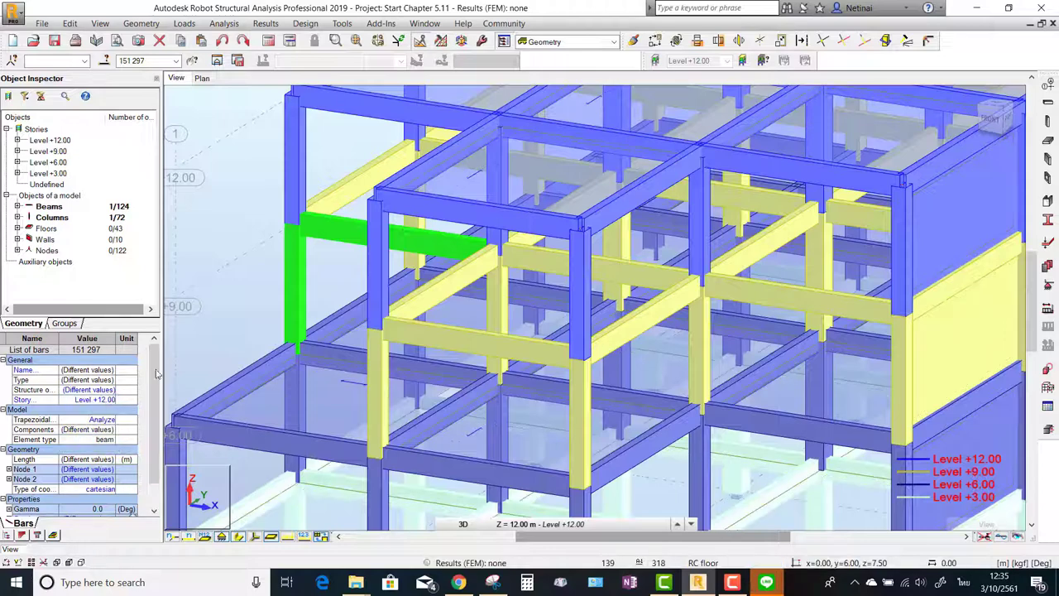
Step: Expand Level +12.00 in the Object Inspector and select all 18 of its columns
{"action": "left_click", "coordinate": [264, 191]}
{"action": "scroll", "coordinate": [265, 191], "scroll_direction": "down", "scroll_amount": 3}
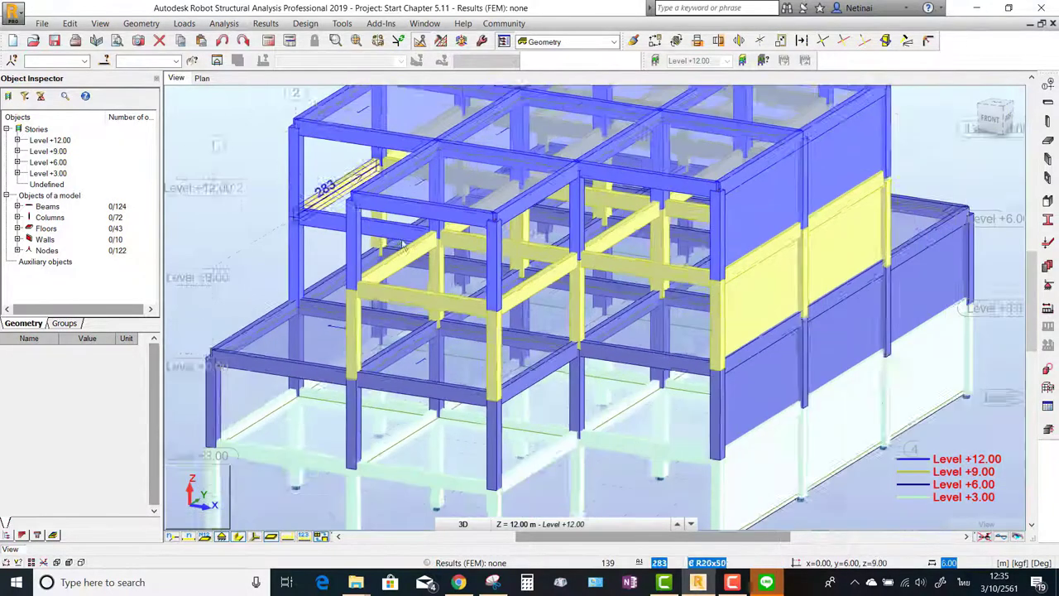
{"action": "scroll", "coordinate": [438, 300], "scroll_direction": "up", "scroll_amount": 2}
{"action": "scroll", "coordinate": [439, 299], "scroll_direction": "up", "scroll_amount": 2}
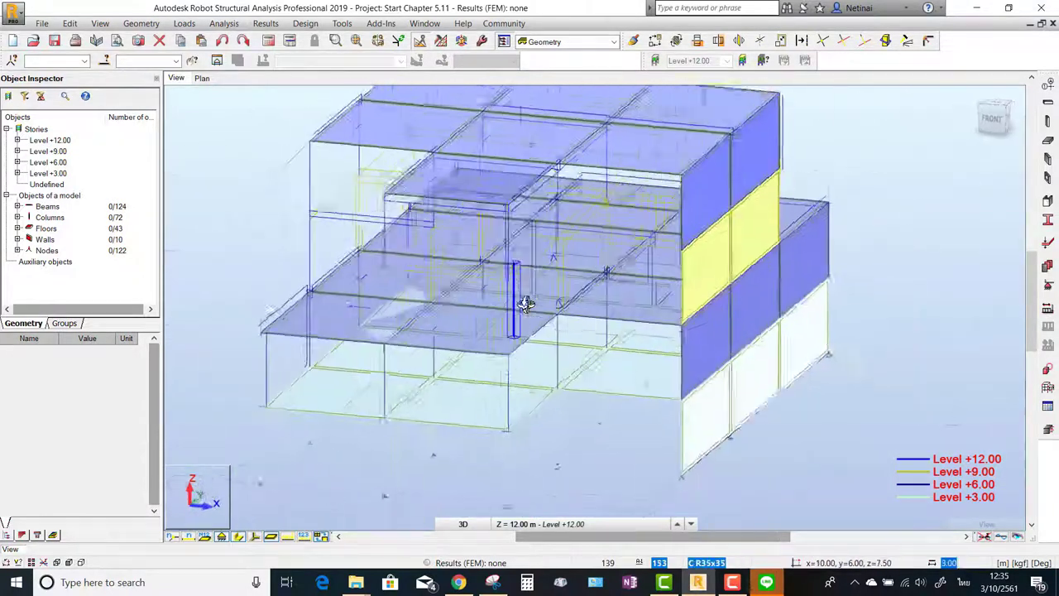
{"action": "scroll", "coordinate": [229, 177], "scroll_direction": "up", "scroll_amount": 2}
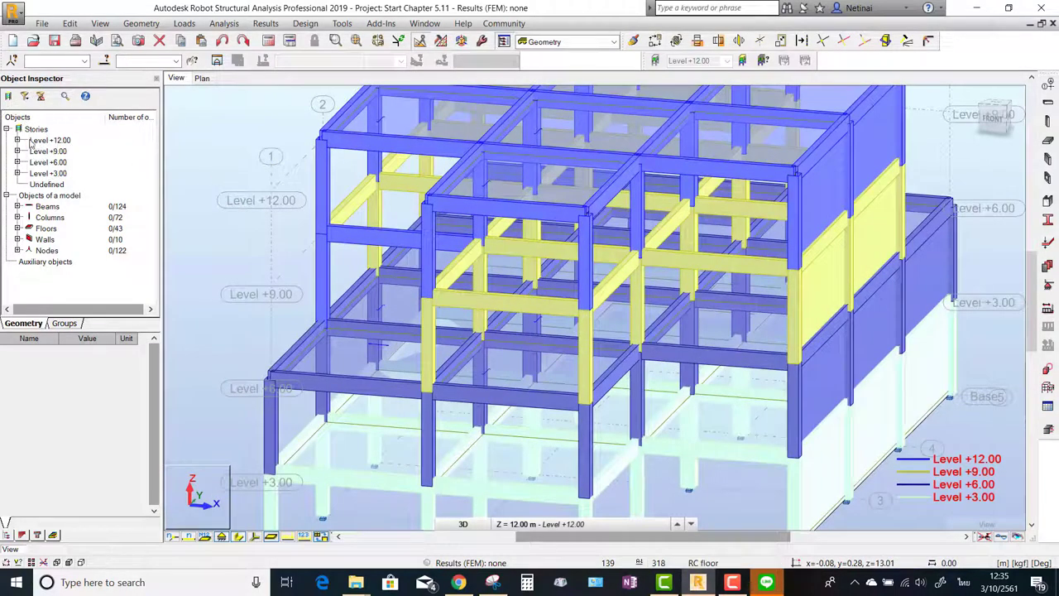
{"action": "left_click", "coordinate": [17, 141]}
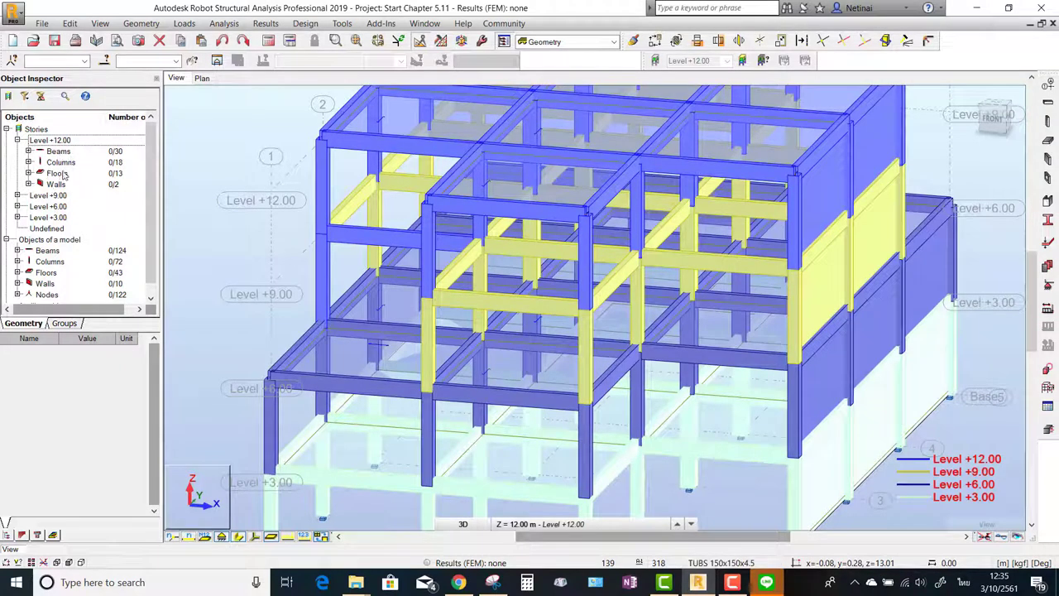
{"action": "left_click", "coordinate": [62, 163]}
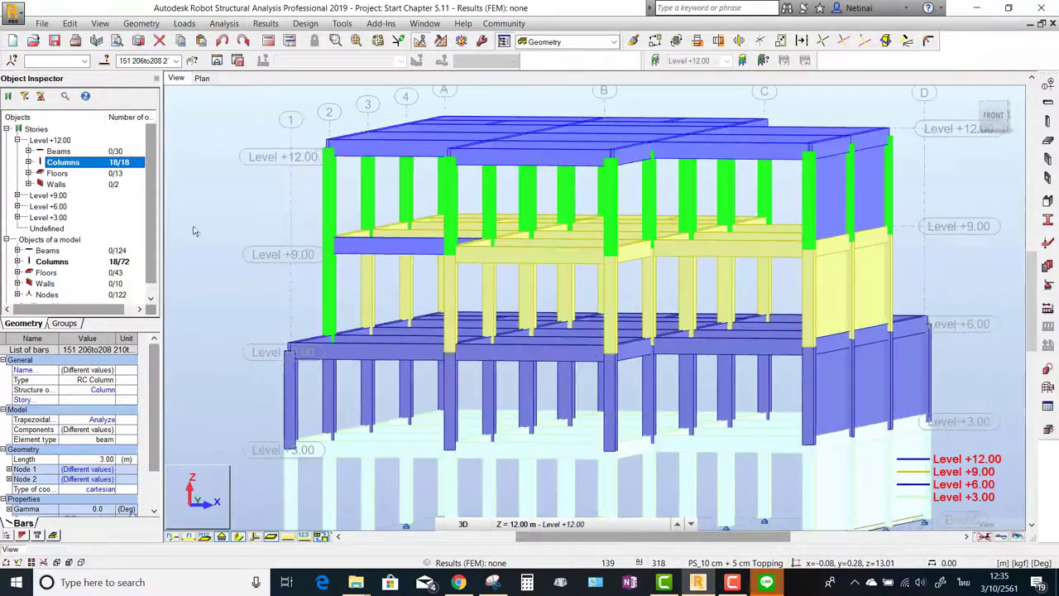
Step: Select the Level +12.00 beams and inspect them from an elevated view
{"action": "left_click", "coordinate": [60, 152]}
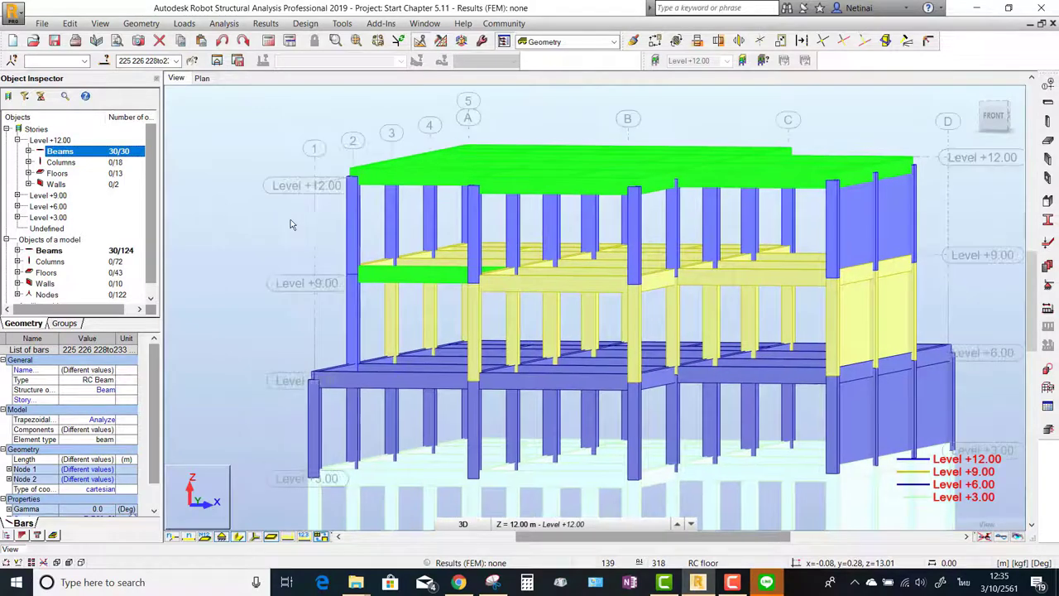
{"action": "middle_click_drag", "start_coordinate": [243, 196], "coordinate": [244, 212], "text": "shift"}
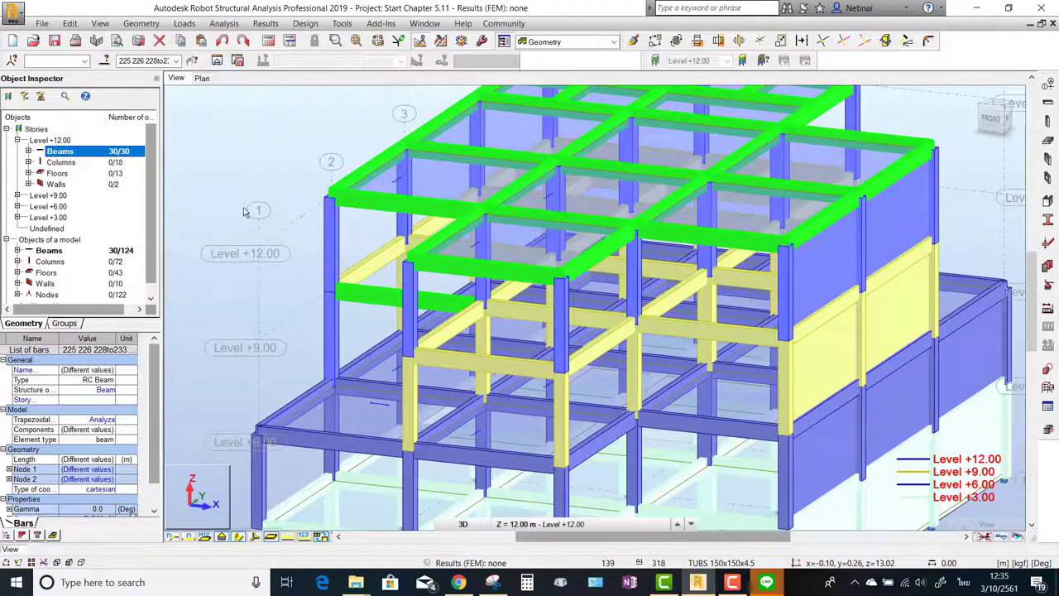
{"action": "left_click", "coordinate": [229, 175]}
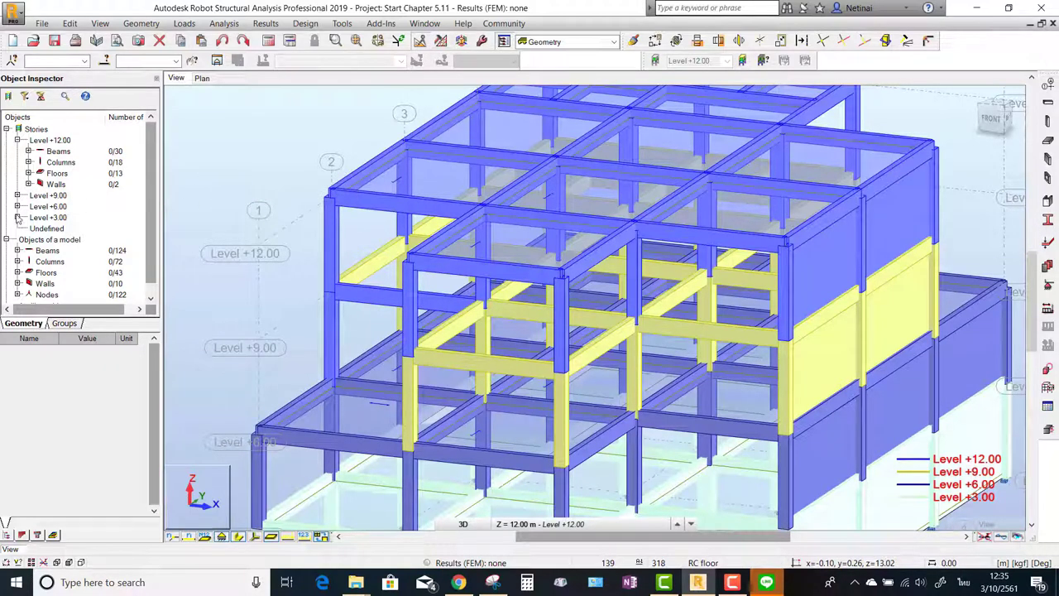
Step: Inspect the Level +6.00 floors, then collapse the Level +6.00 and +12.00 storey nodes
{"action": "left_click", "coordinate": [18, 209]}
{"action": "left_click", "coordinate": [17, 207]}
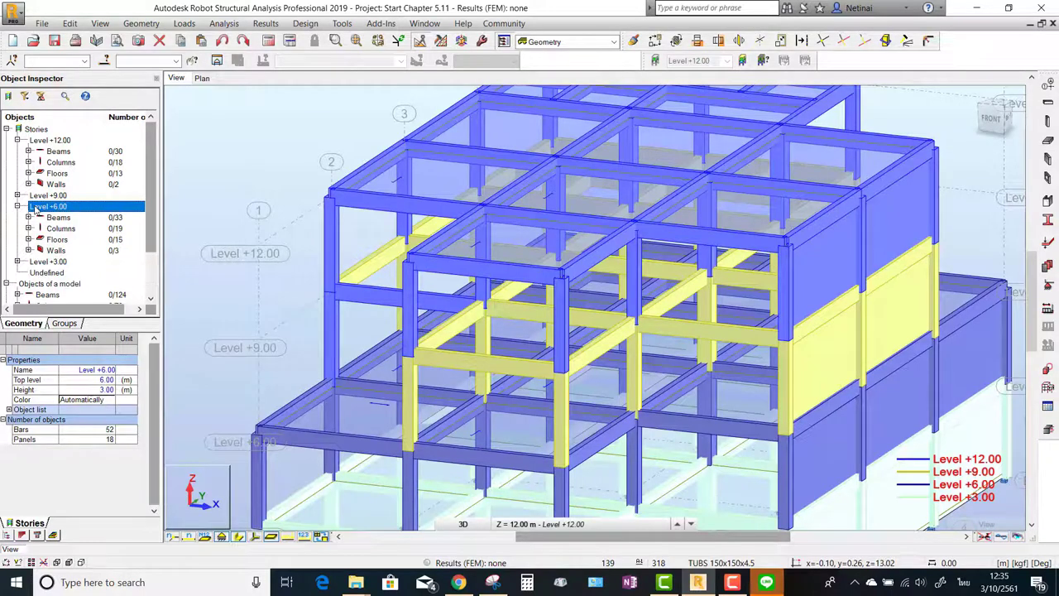
{"action": "left_click", "coordinate": [58, 239]}
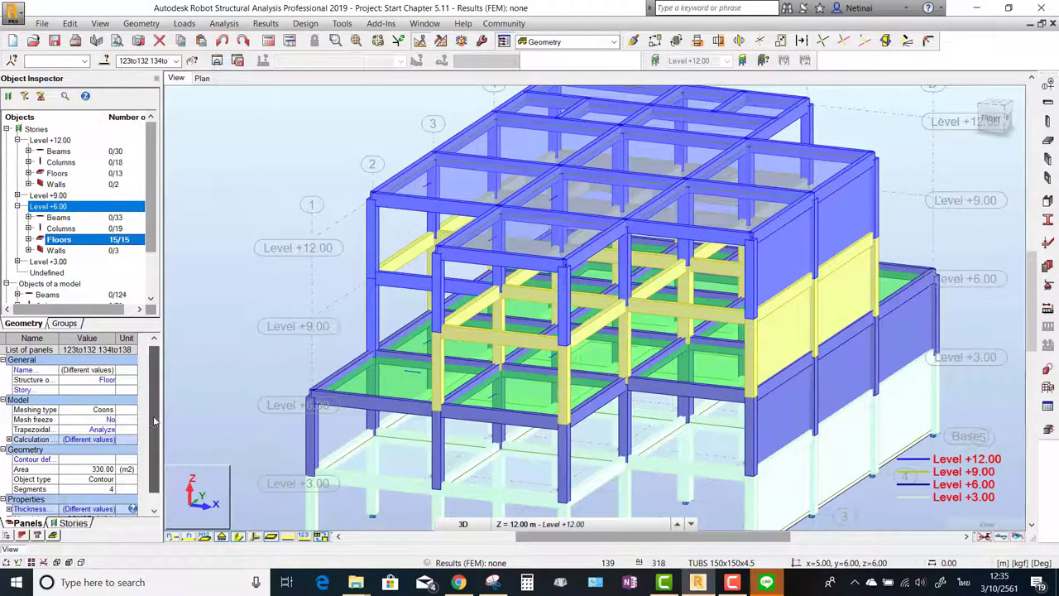
{"action": "scroll", "coordinate": [68, 473], "scroll_direction": "down", "scroll_amount": 1}
{"action": "middle_click_drag", "start_coordinate": [304, 345], "coordinate": [319, 348], "text": "shift"}
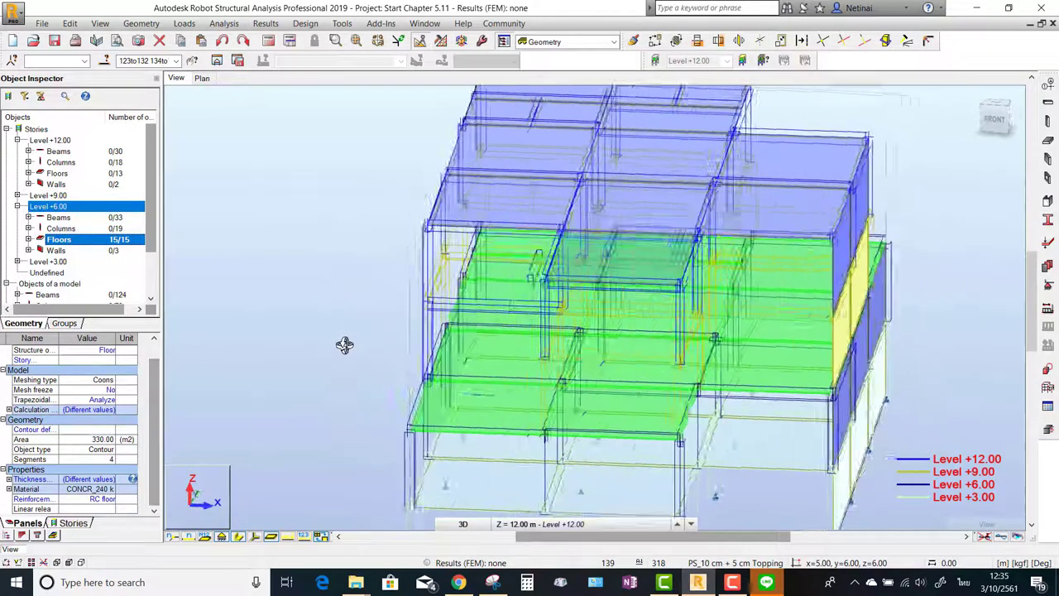
{"action": "left_click", "coordinate": [288, 209]}
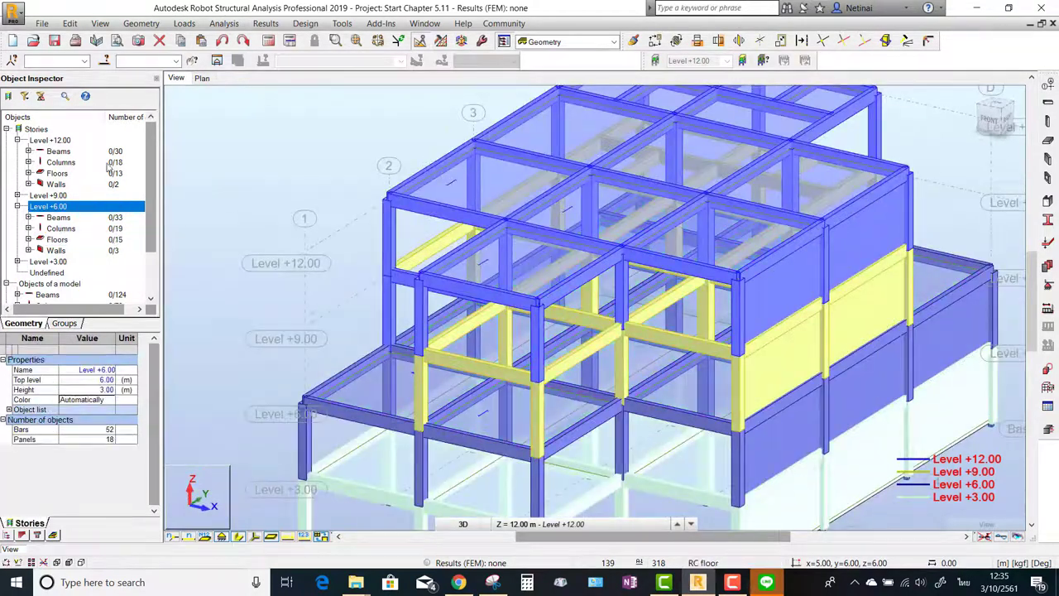
{"action": "left_click", "coordinate": [17, 206]}
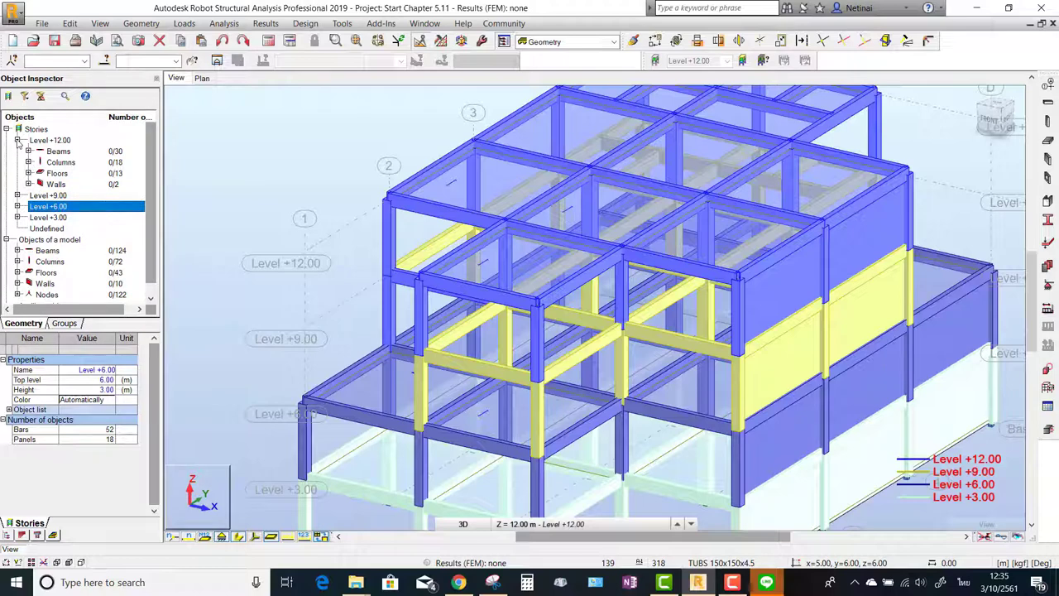
{"action": "left_click", "coordinate": [17, 140]}
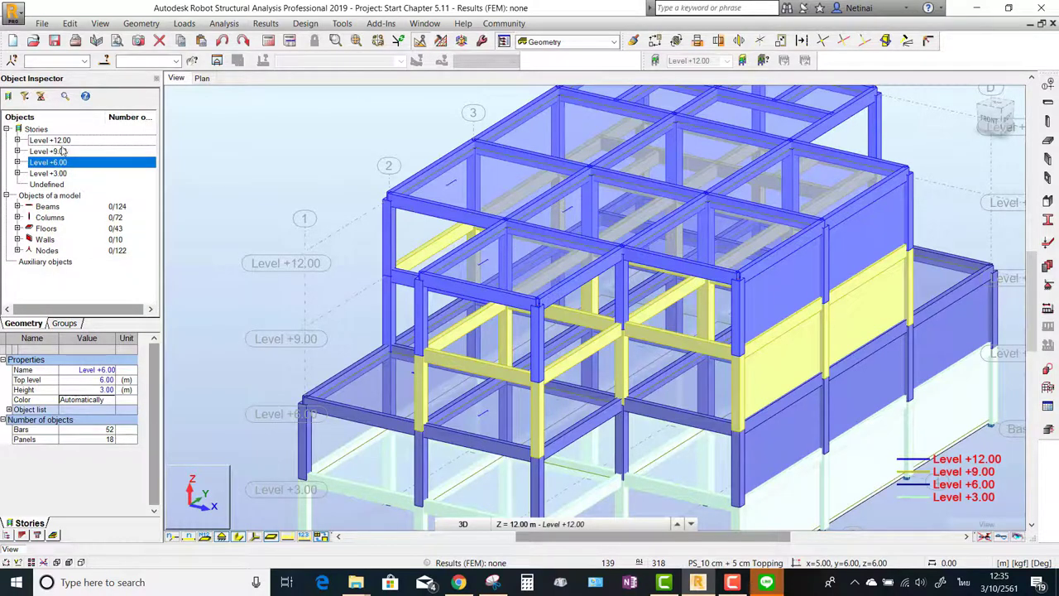
{"action": "left_click", "coordinate": [655, 60]}
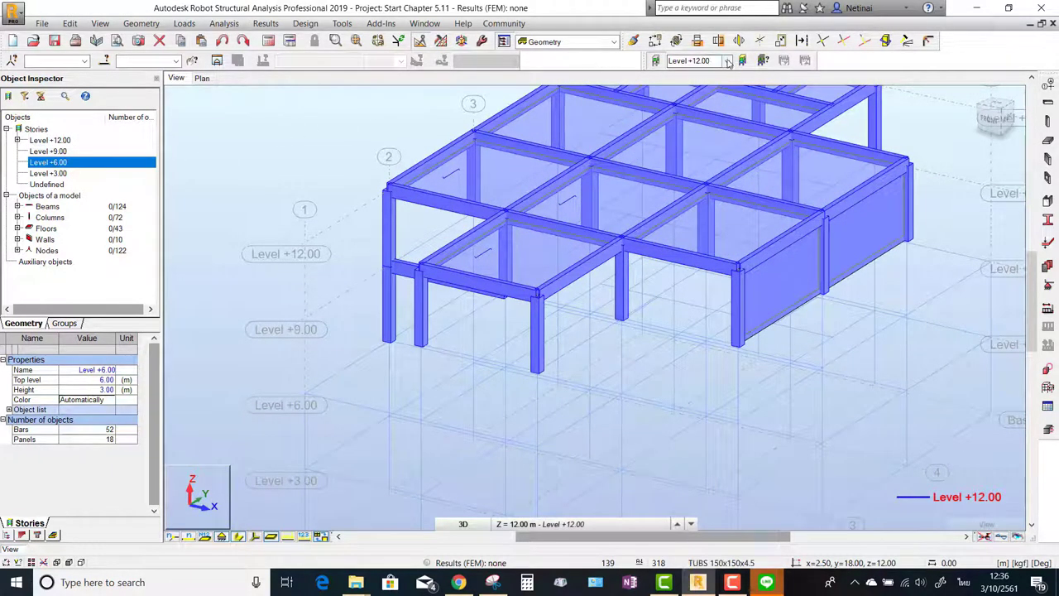
{"action": "left_click", "coordinate": [18, 141]}
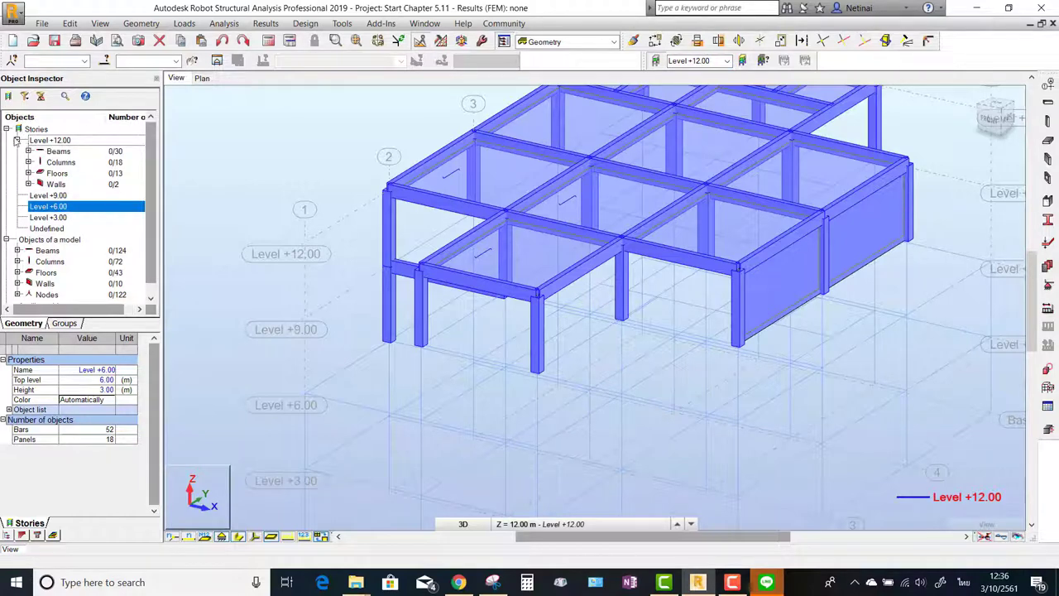
{"action": "left_click", "coordinate": [16, 142]}
{"action": "left_click", "coordinate": [17, 141]}
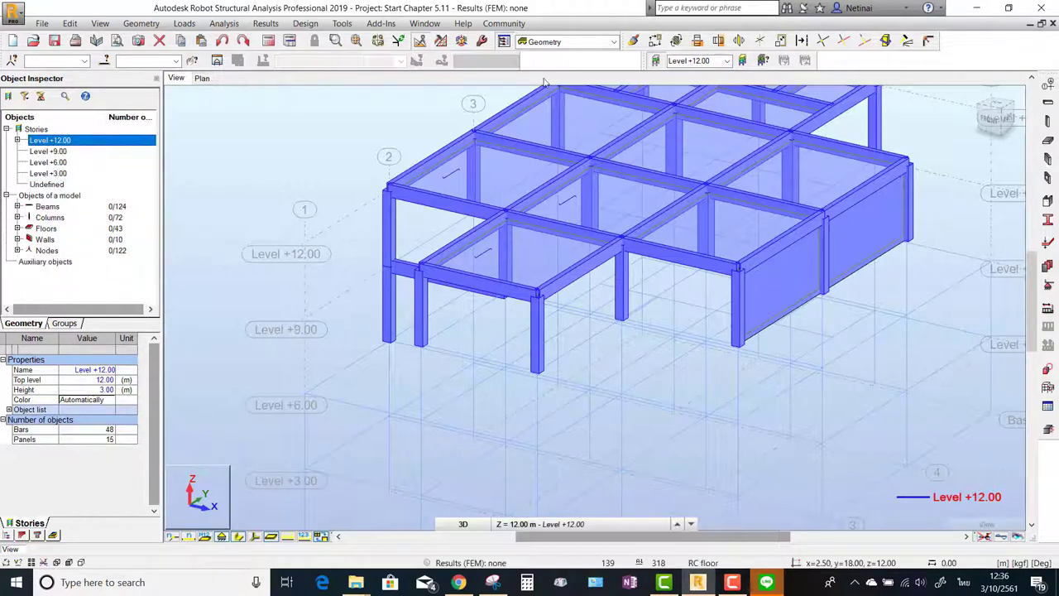
{"action": "left_click", "coordinate": [50, 152]}
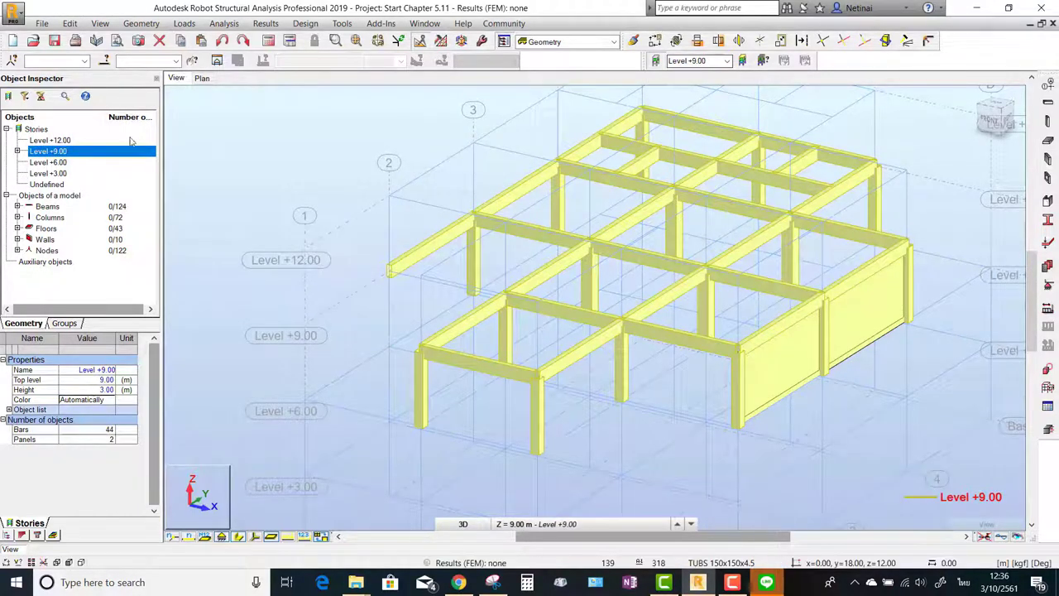
{"action": "left_click", "coordinate": [48, 163]}
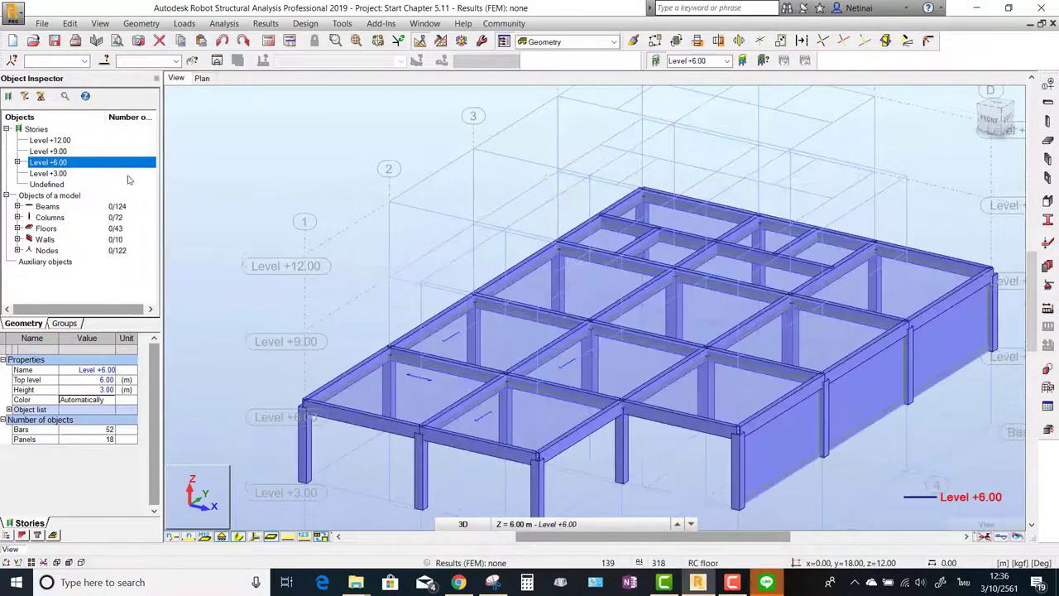
{"action": "left_click", "coordinate": [43, 175]}
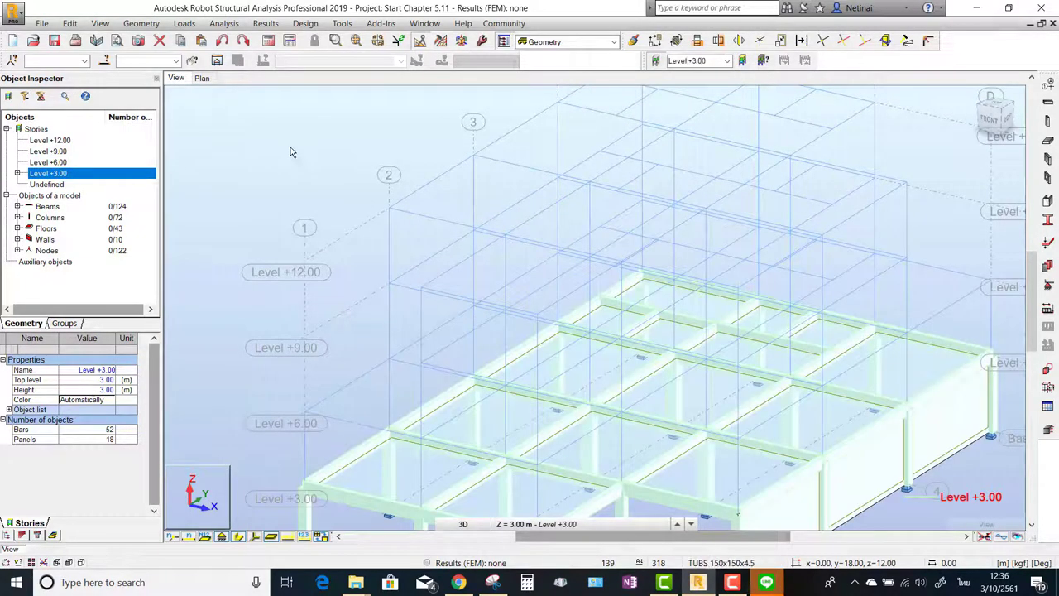
{"action": "left_click", "coordinate": [656, 61]}
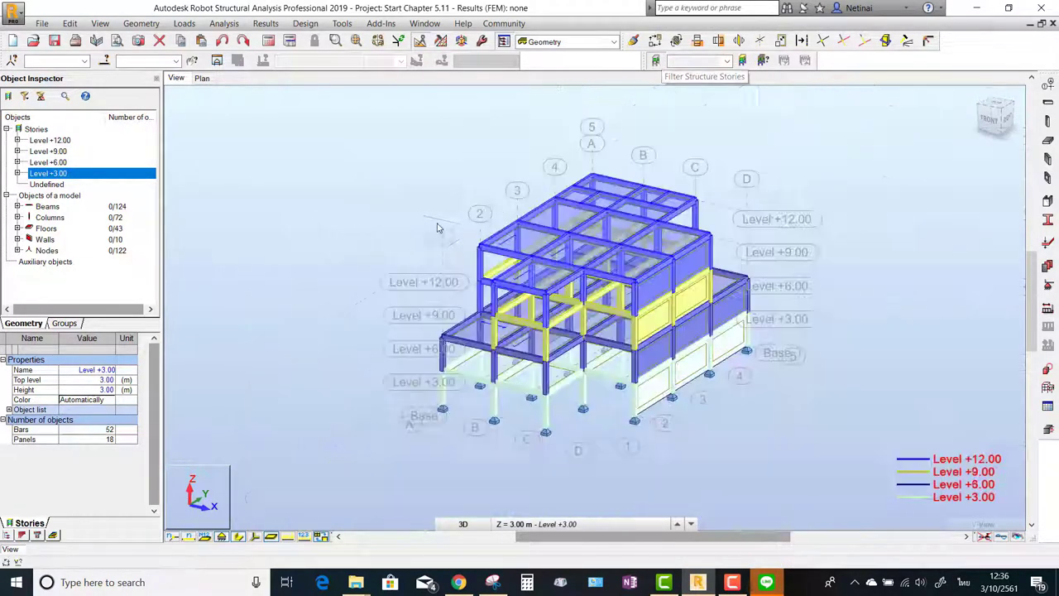
{"action": "middle_click_drag", "start_coordinate": [287, 154], "coordinate": [288, 174]}
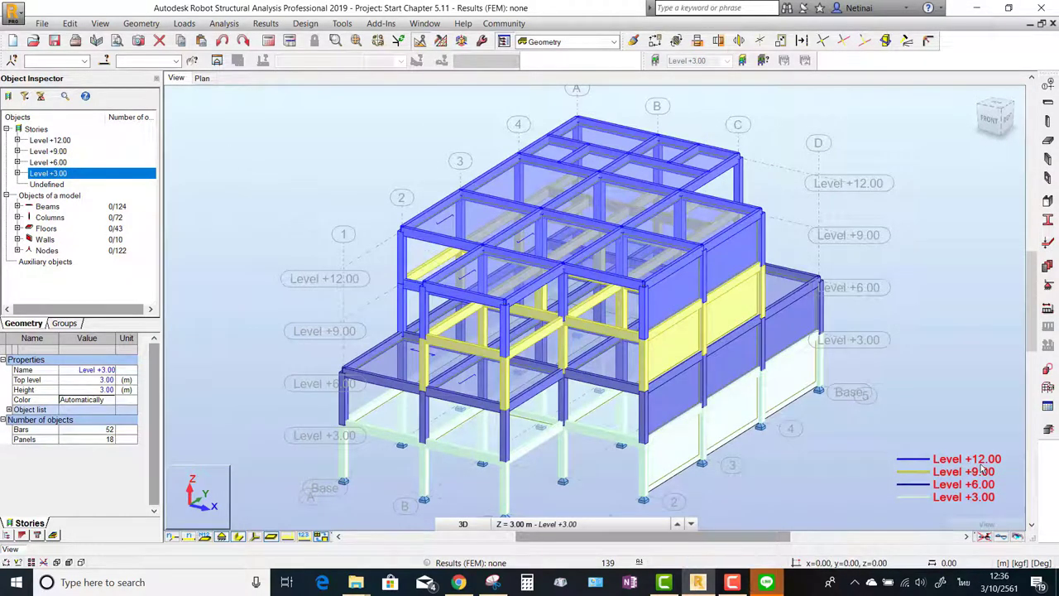
Step: Set the Level +12.00 storey colour to magenta, then switch to the 2D floor plan
{"action": "left_click", "coordinate": [57, 141]}
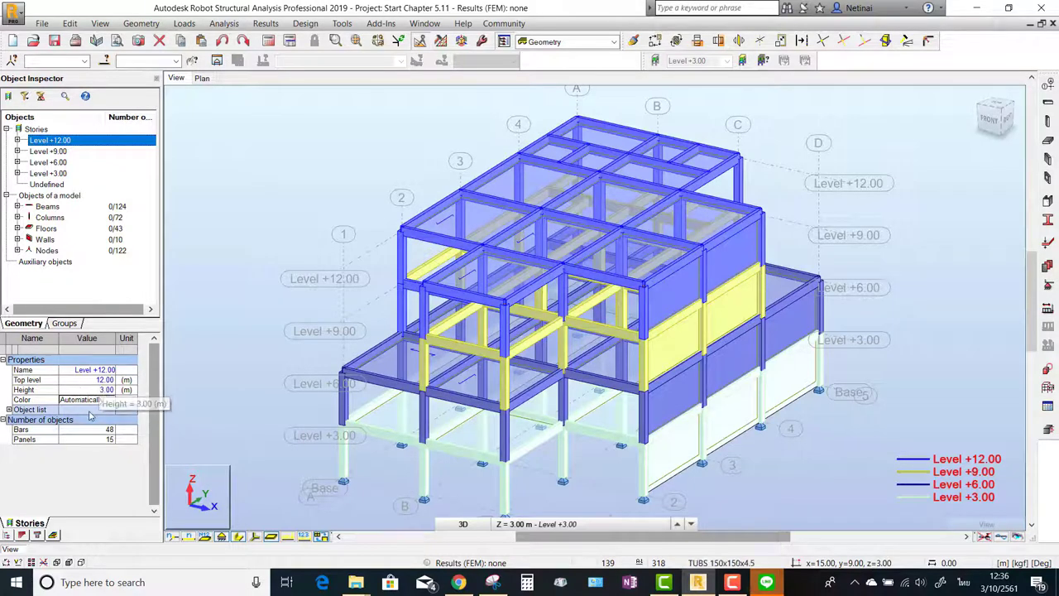
{"action": "left_click", "coordinate": [8, 410]}
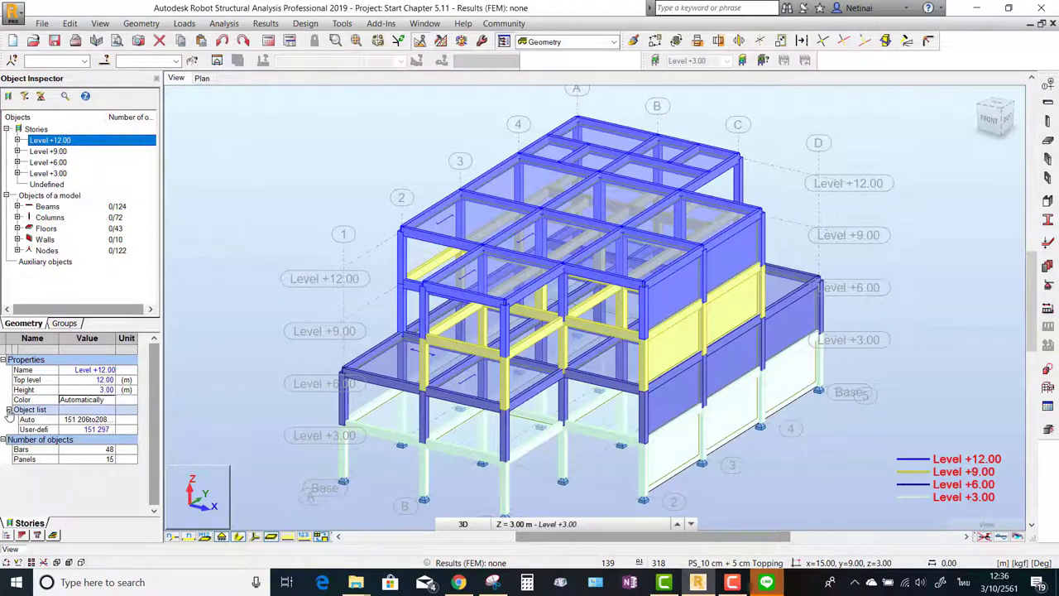
{"action": "left_click", "coordinate": [8, 410]}
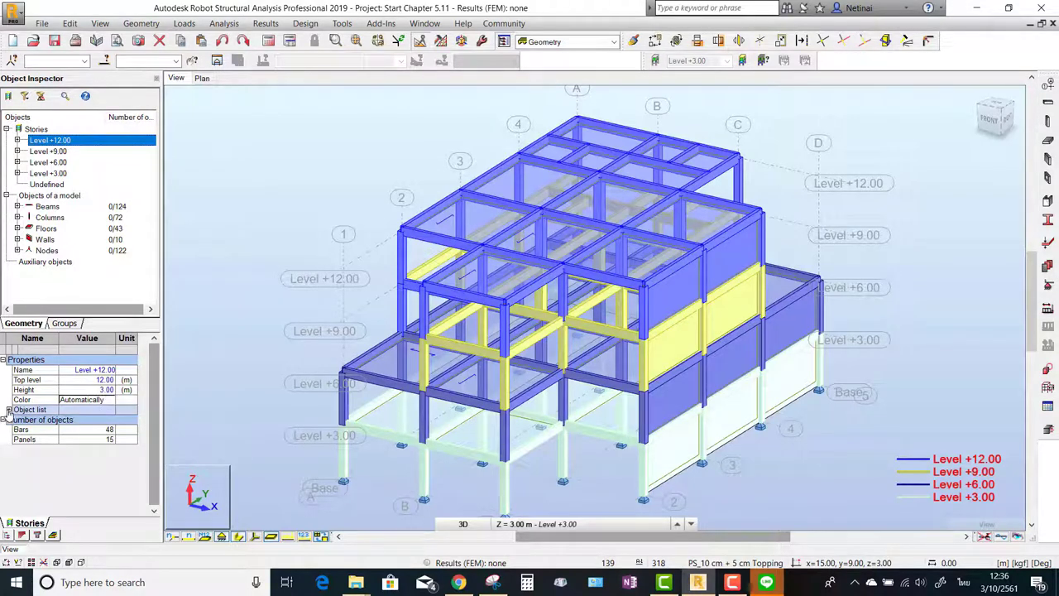
{"action": "left_click", "coordinate": [100, 401]}
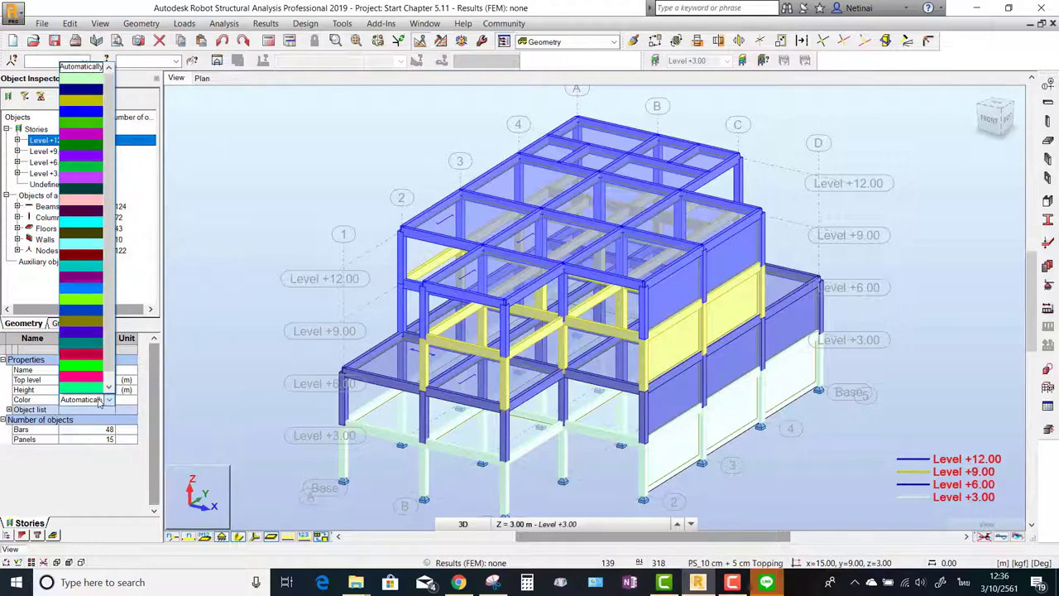
{"action": "left_click", "coordinate": [81, 177]}
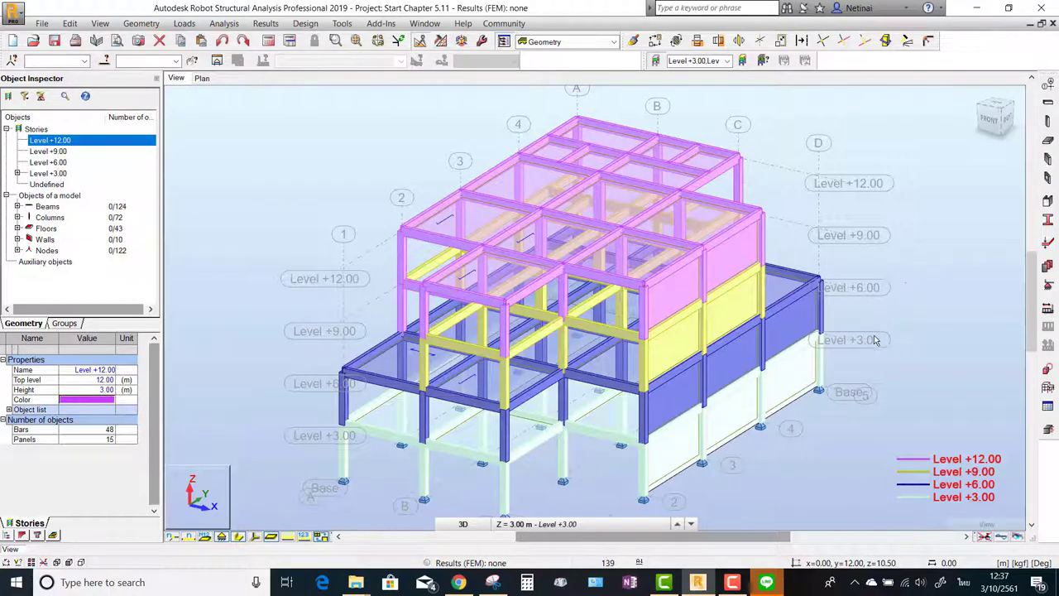
{"action": "middle_click_drag", "start_coordinate": [876, 340], "coordinate": [931, 308], "text": "shift"}
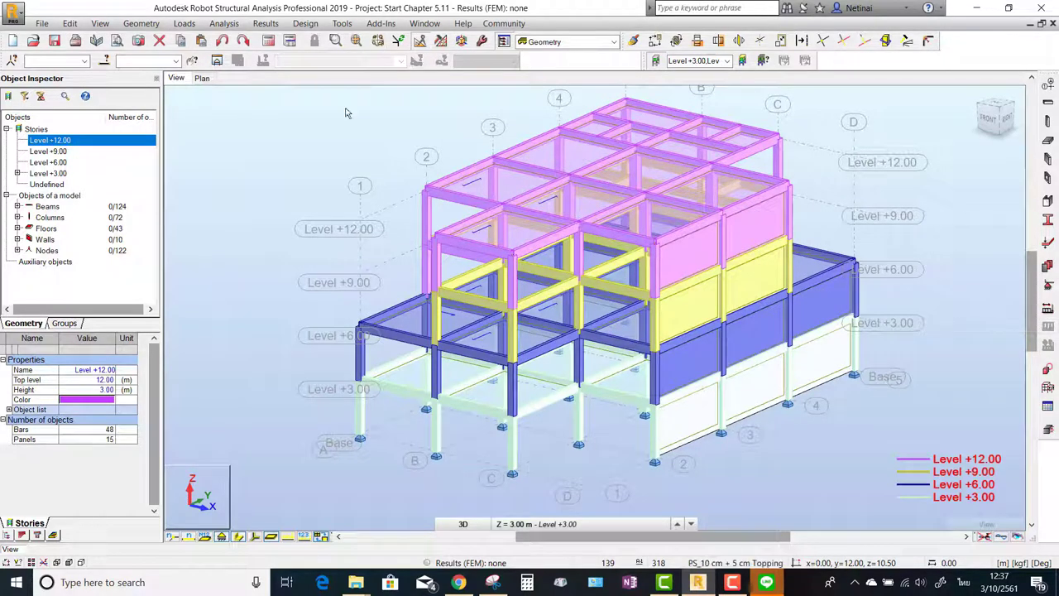
{"action": "left_click", "coordinate": [202, 78]}
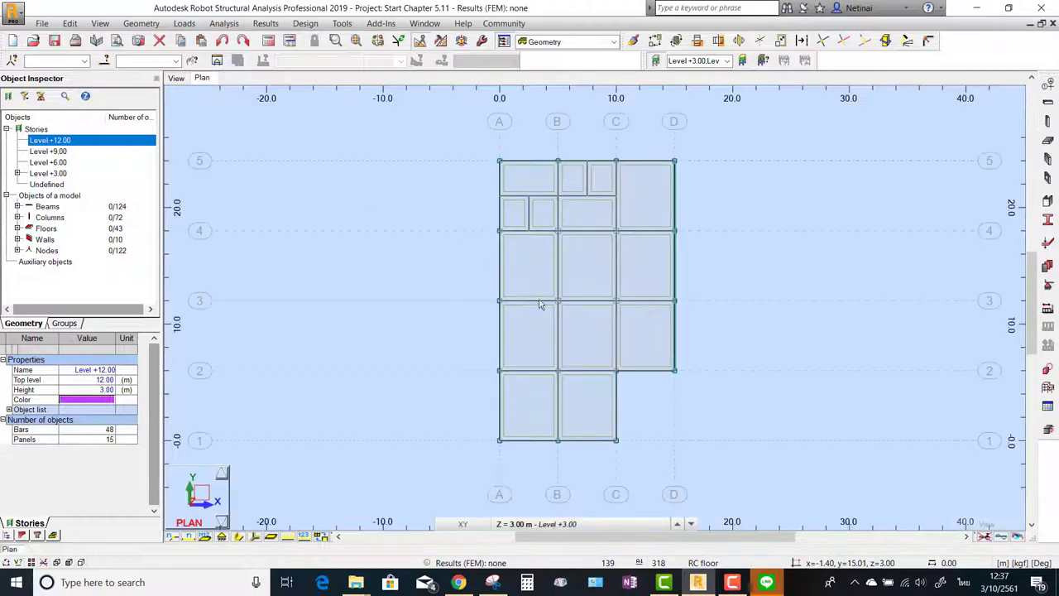
Step: Display the Level +6.00 and then Level +9.00 plans, then return to the 3D model view
{"action": "scroll", "coordinate": [433, 244], "scroll_direction": "up", "scroll_amount": 2}
{"action": "scroll", "coordinate": [433, 281], "scroll_direction": "down", "scroll_amount": 3}
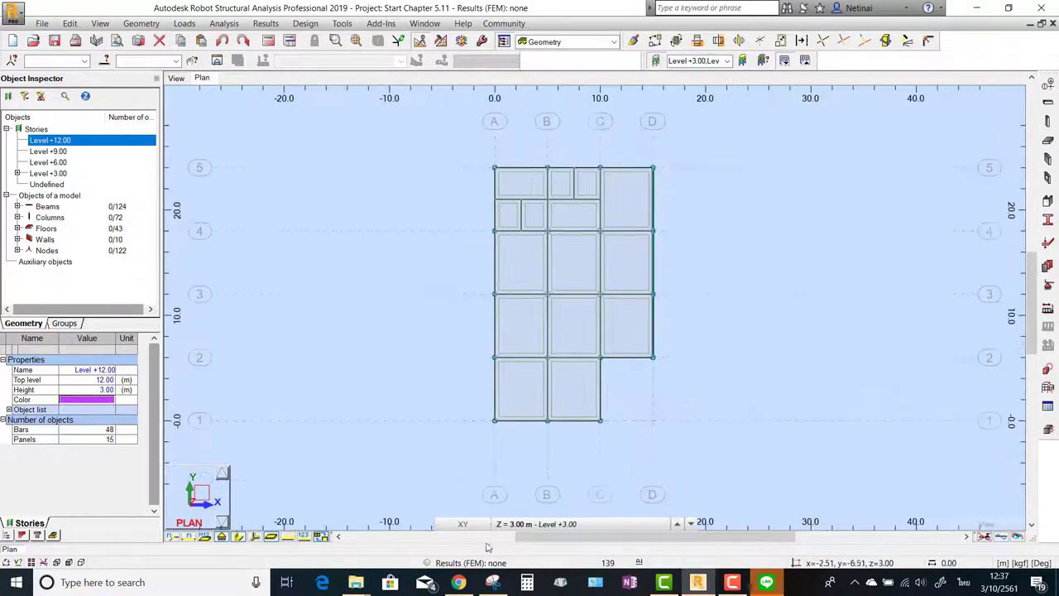
{"action": "left_click", "coordinate": [523, 525]}
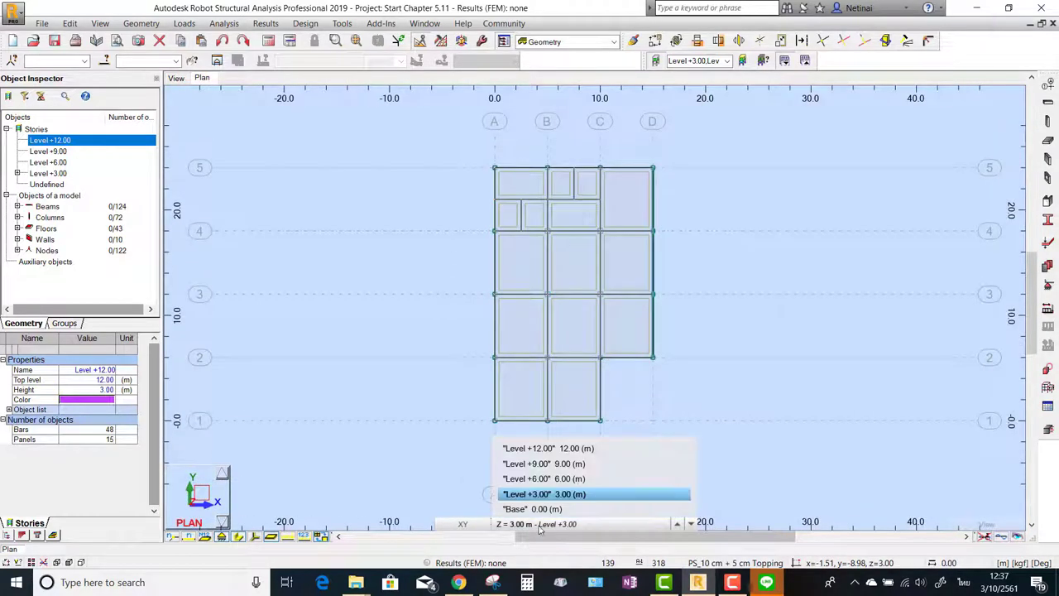
{"action": "left_click", "coordinate": [555, 480]}
{"action": "left_click", "coordinate": [546, 524]}
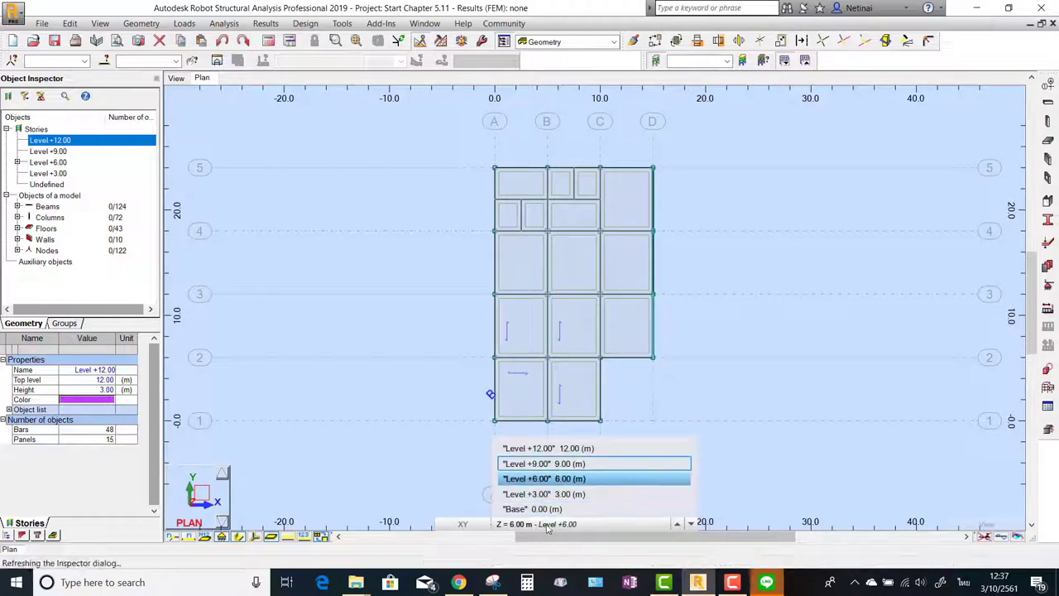
{"action": "left_click", "coordinate": [543, 463]}
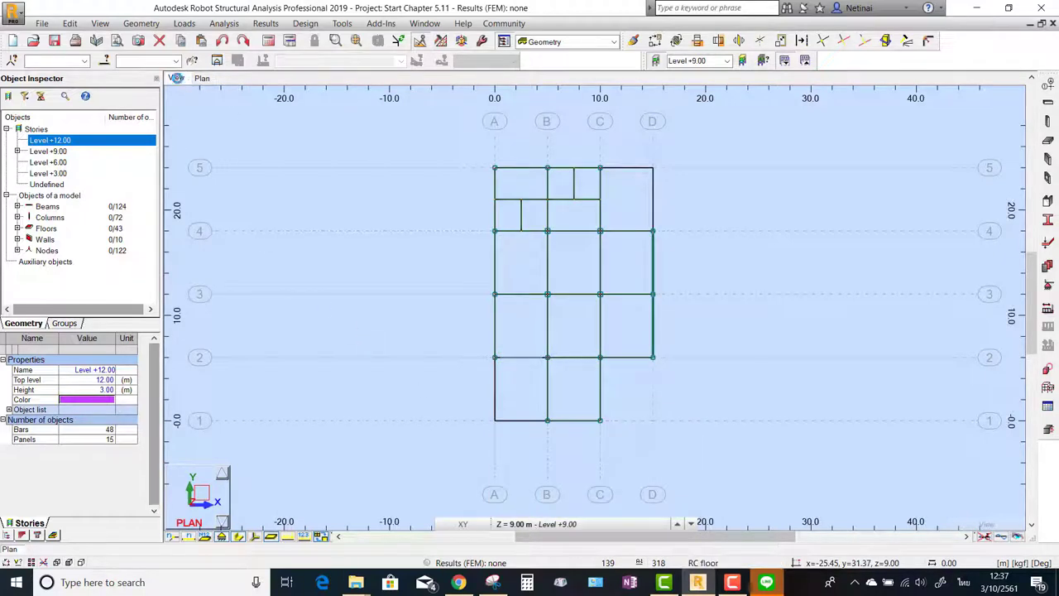
{"action": "left_click", "coordinate": [176, 78]}
{"action": "middle_click_drag", "start_coordinate": [703, 401], "coordinate": [811, 386], "text": "shift"}
Step: Turn off Filter Structure Stories so all four storeys show in their colours, Level +12.00 magenta
{"action": "left_click", "coordinate": [656, 59]}
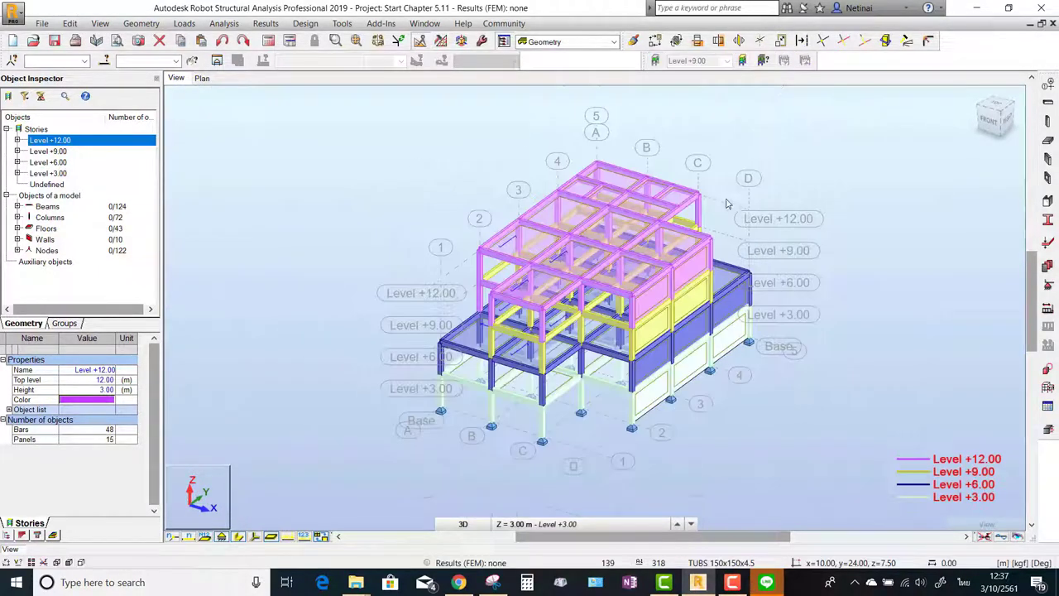
{"action": "scroll", "coordinate": [852, 229], "scroll_direction": "up", "scroll_amount": 2}
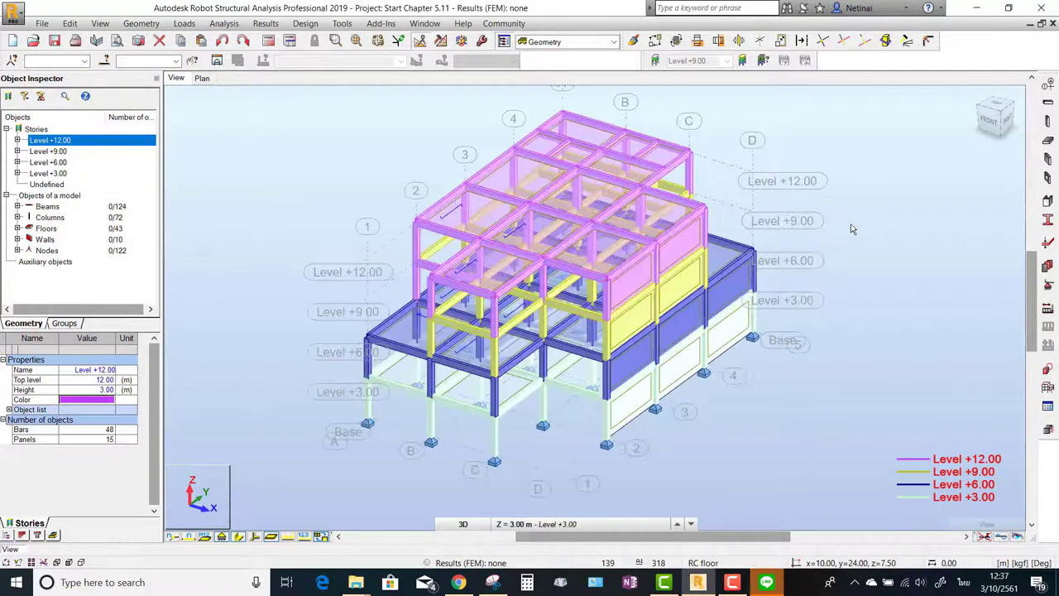